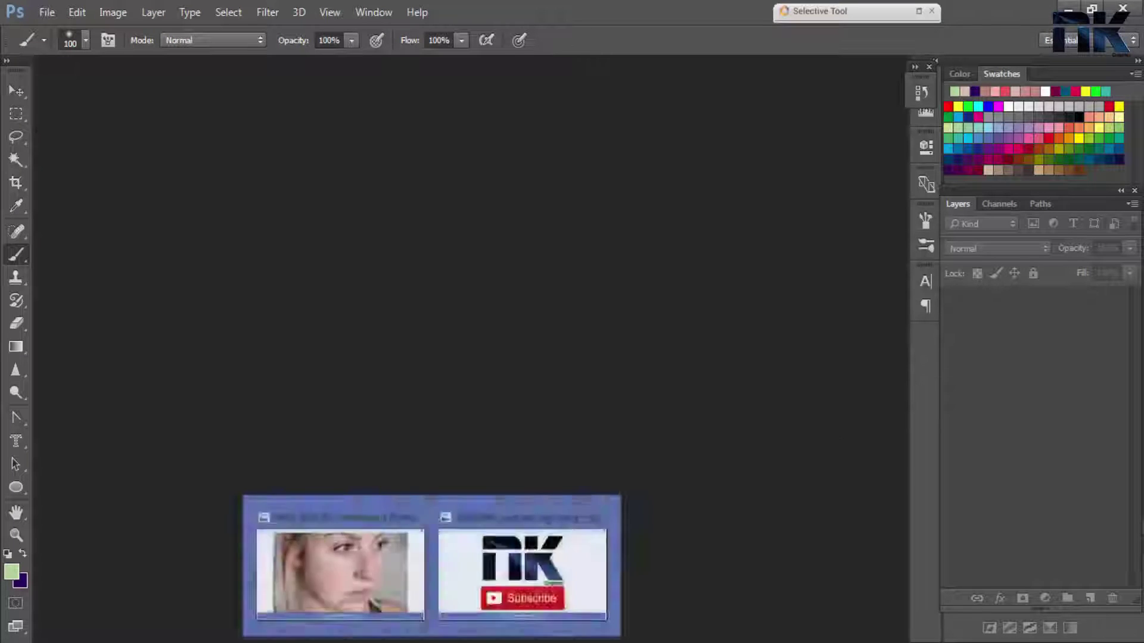
Step: Send the portrait IMG_3502.JPG from Windows Photo Viewer to Adobe Photoshop CC 2015
{"action": "left_click", "coordinate": [396, 583]}
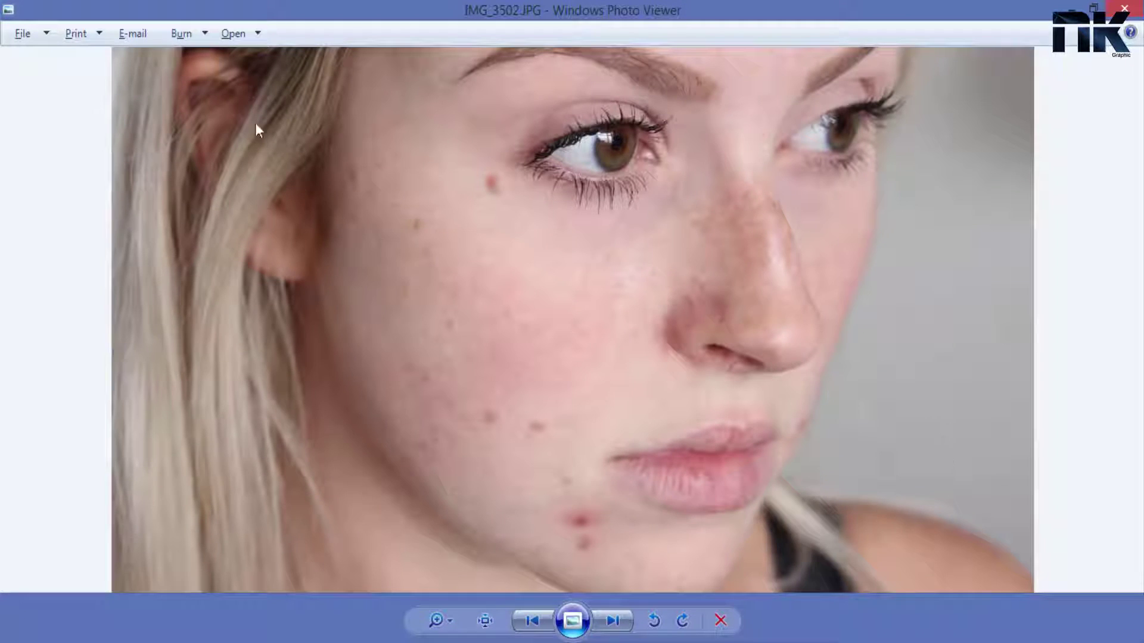
{"action": "left_click", "coordinate": [252, 33]}
{"action": "left_click", "coordinate": [301, 113]}
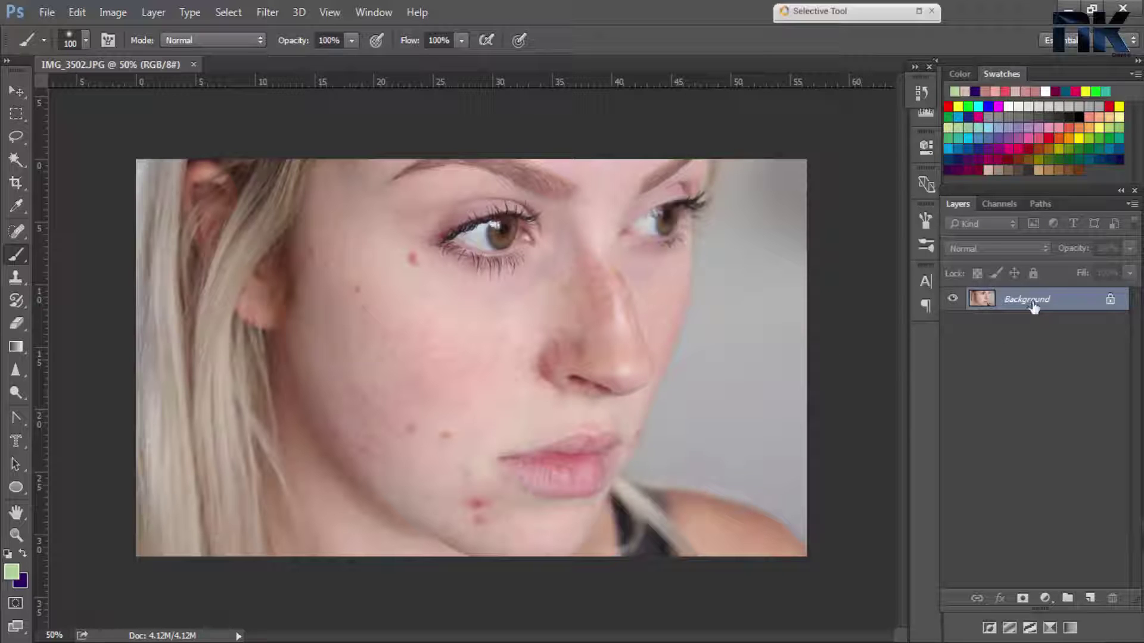
Step: Create Layer 1 and a hidden Layer 1 copy from Background, then select Layer 1
{"action": "left_click_drag", "start_coordinate": [1030, 305], "coordinate": [1033, 305]}
{"action": "key", "text": "ctrl+j"}
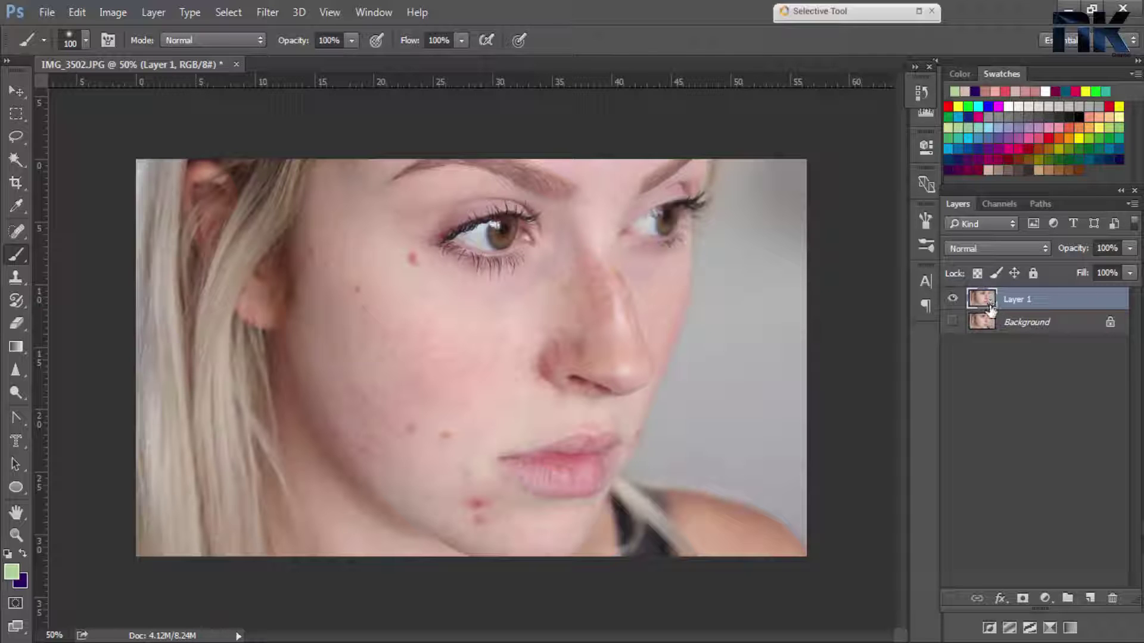
{"action": "key", "text": "ctrl+j"}
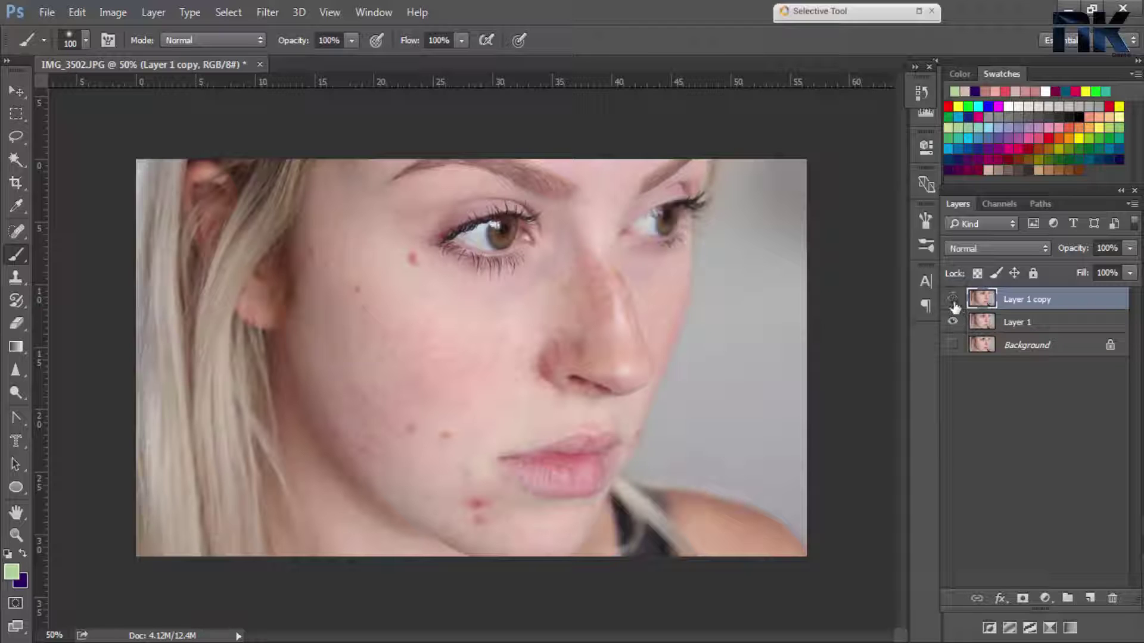
{"action": "left_click", "coordinate": [953, 300]}
{"action": "left_click", "coordinate": [1014, 325]}
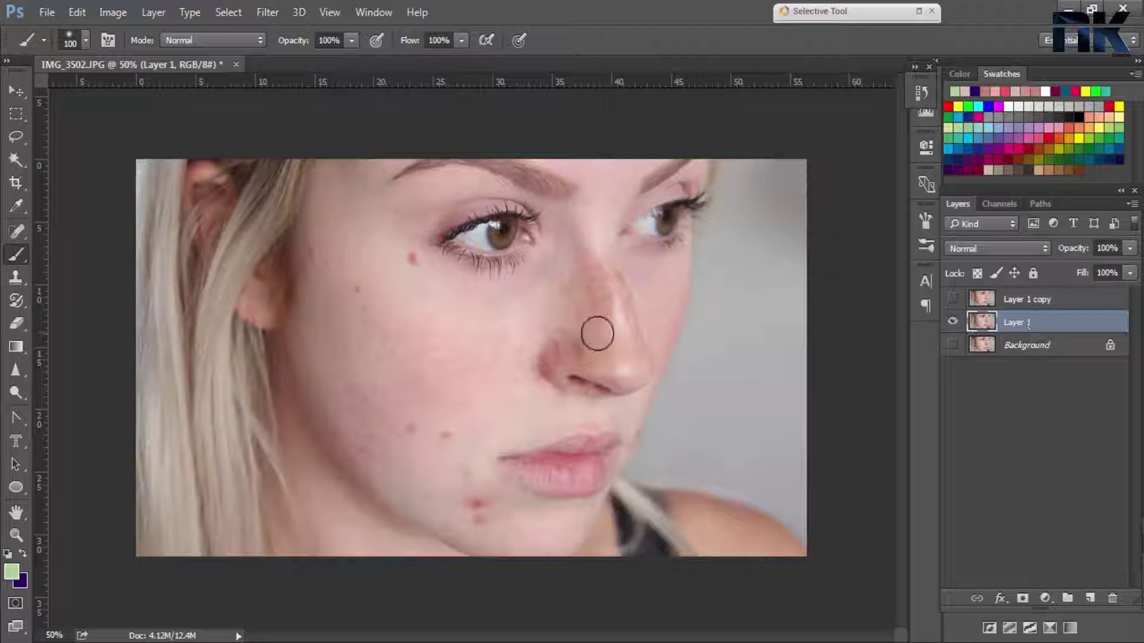
{"action": "key", "text": "v"}
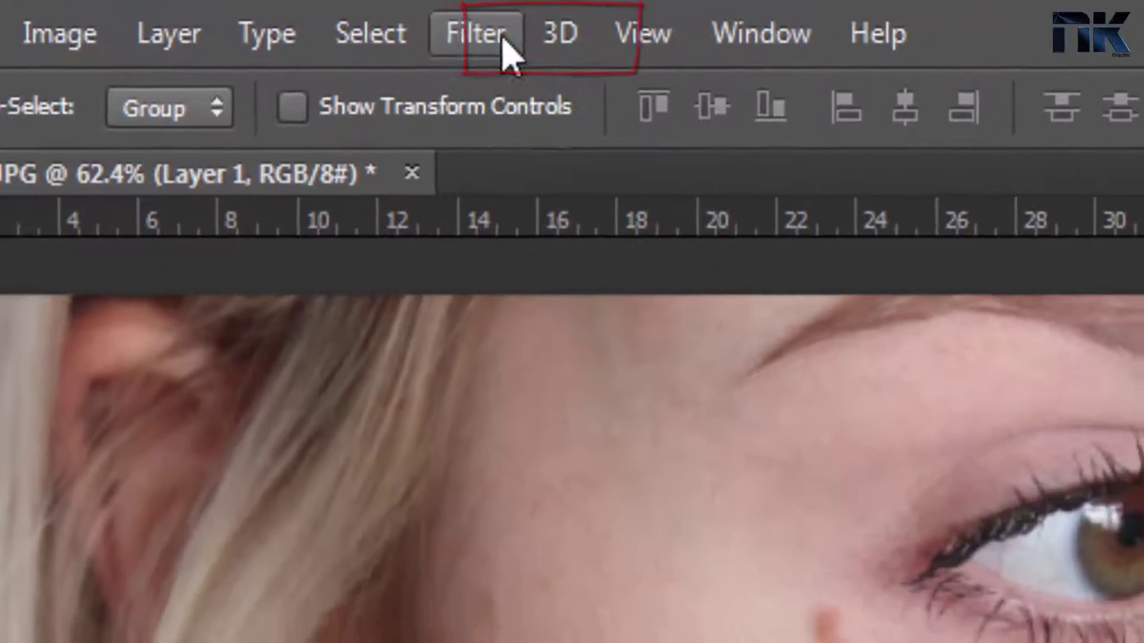
{"action": "left_click", "coordinate": [477, 34]}
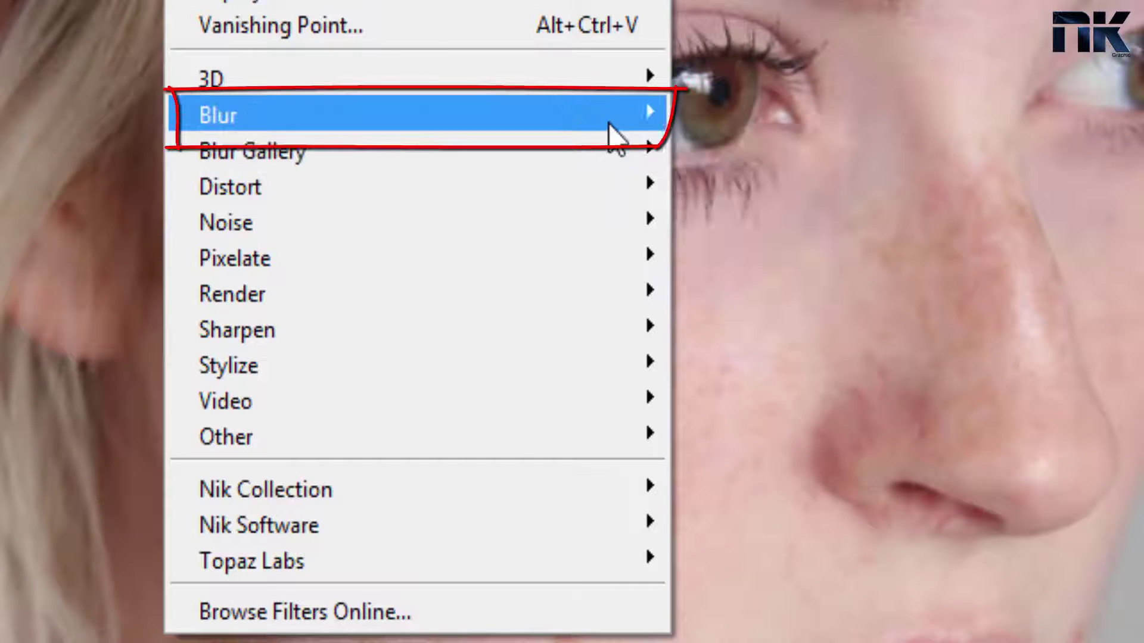
{"action": "mouse_move", "coordinate": [246, 161]}
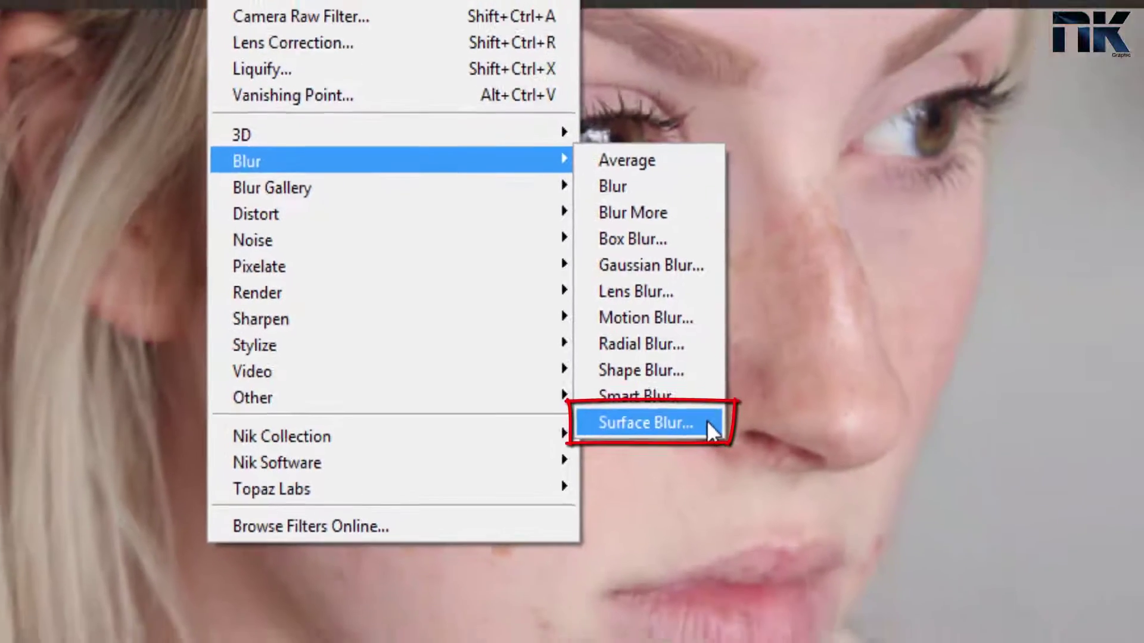
Step: Start a Surface Blur at Threshold 8 and centre its preview on the cheek mole
{"action": "left_click", "coordinate": [851, 477]}
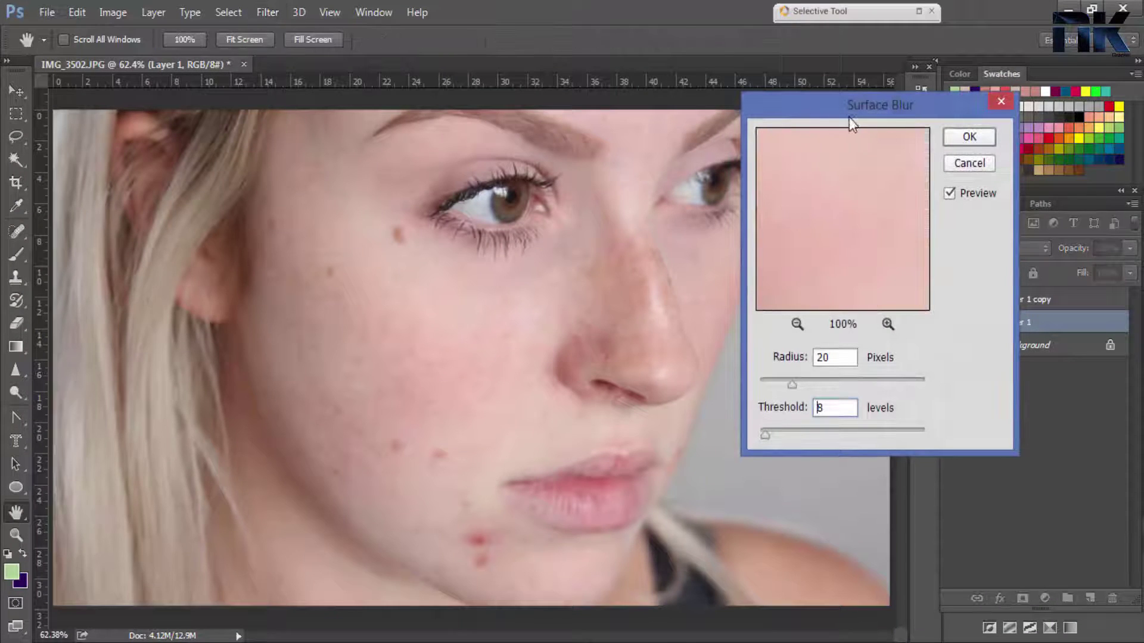
{"action": "left_click_drag", "start_coordinate": [850, 118], "coordinate": [940, 157]}
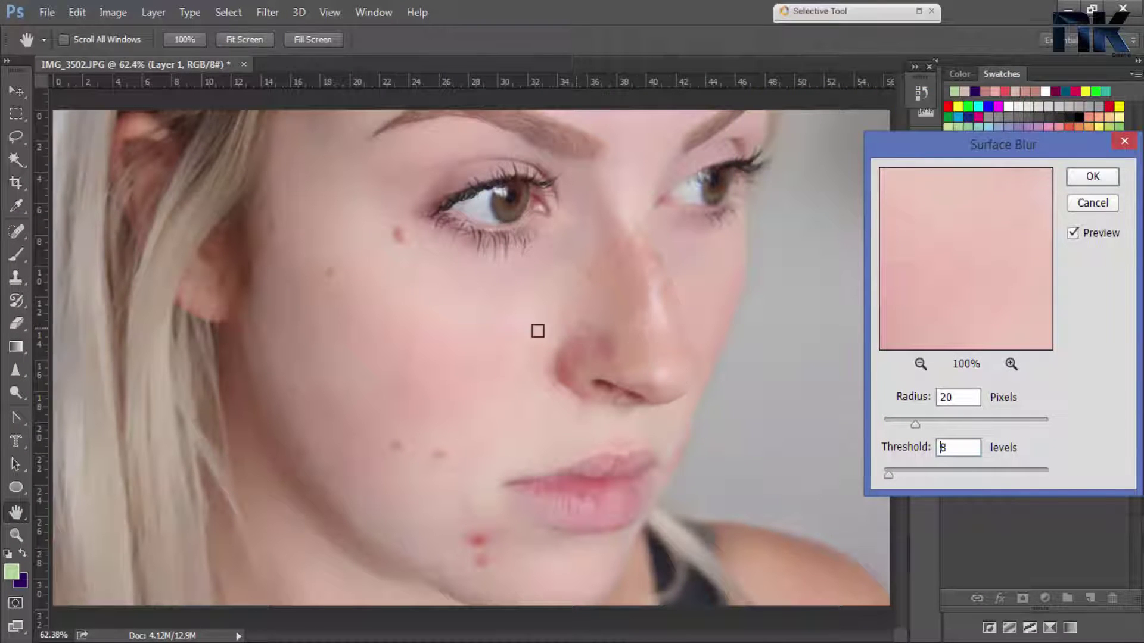
{"action": "left_click", "coordinate": [419, 312]}
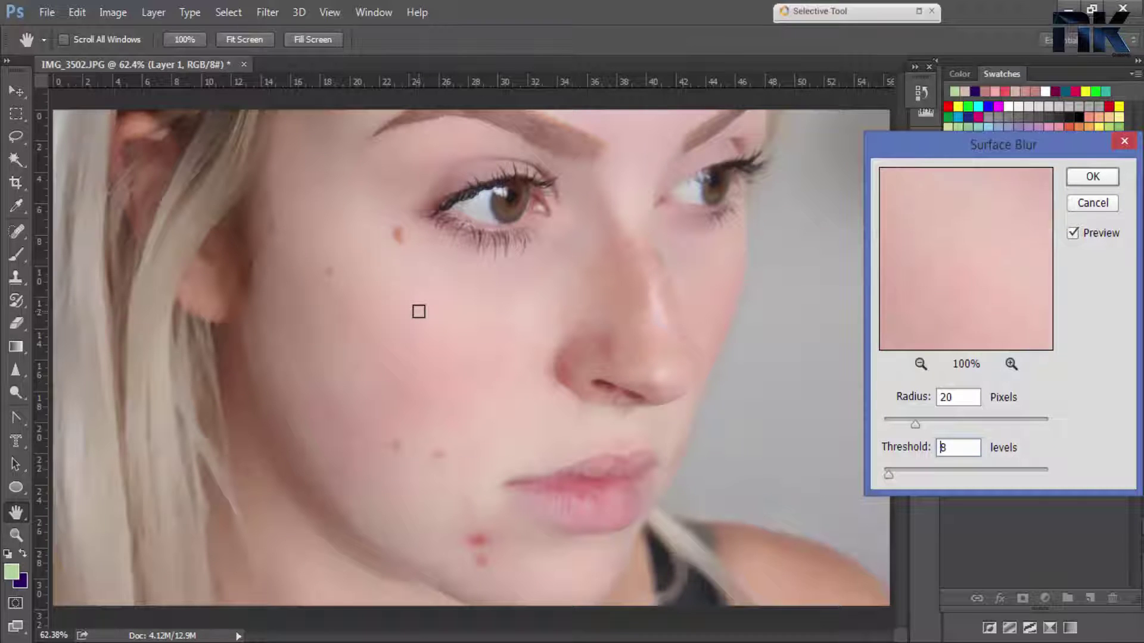
{"action": "left_click_drag", "start_coordinate": [938, 243], "coordinate": [959, 283]}
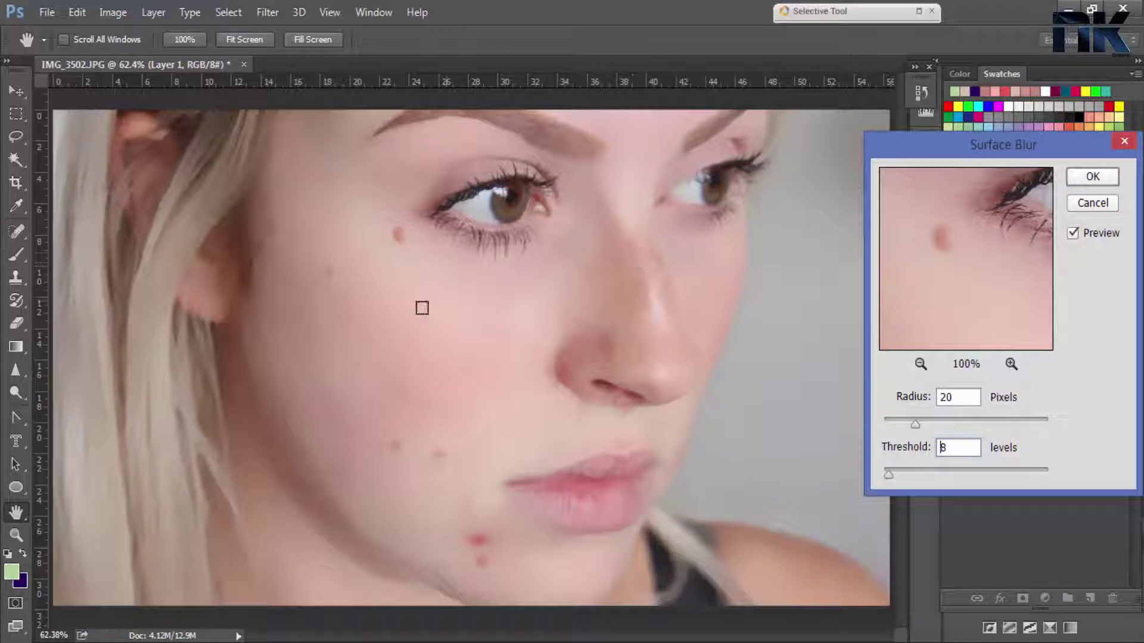
{"action": "left_click", "coordinate": [399, 233]}
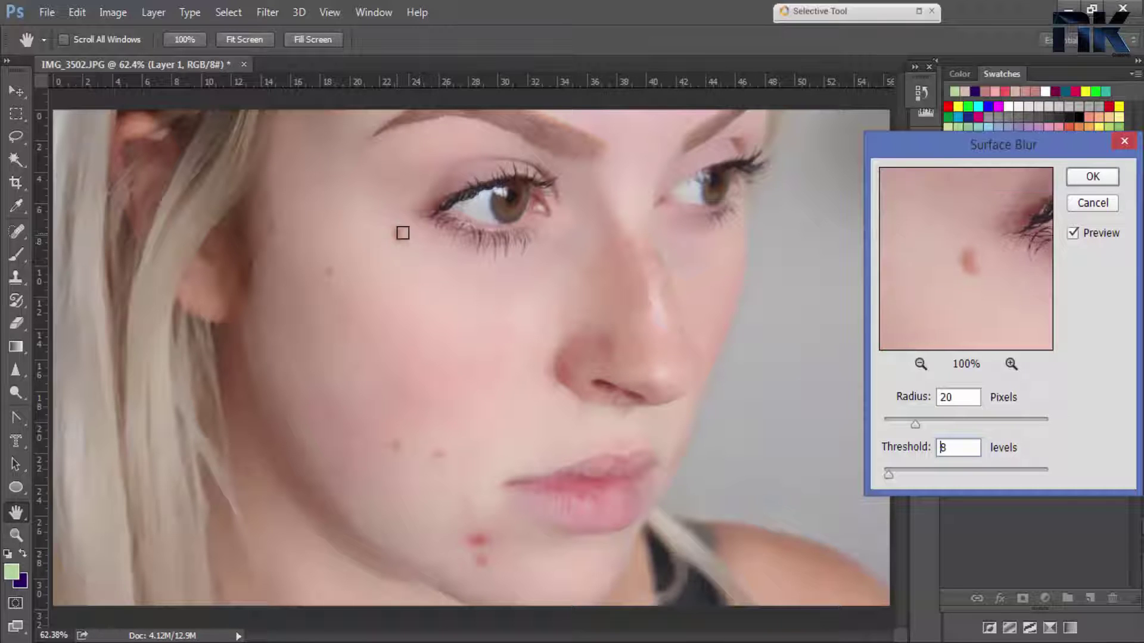
{"action": "mouse_move", "coordinate": [956, 263]}
{"action": "left_mouse_down"}
{"action": "mouse_move", "coordinate": [944, 255]}
{"action": "mouse_move", "coordinate": [950, 273]}
{"action": "left_mouse_up"}
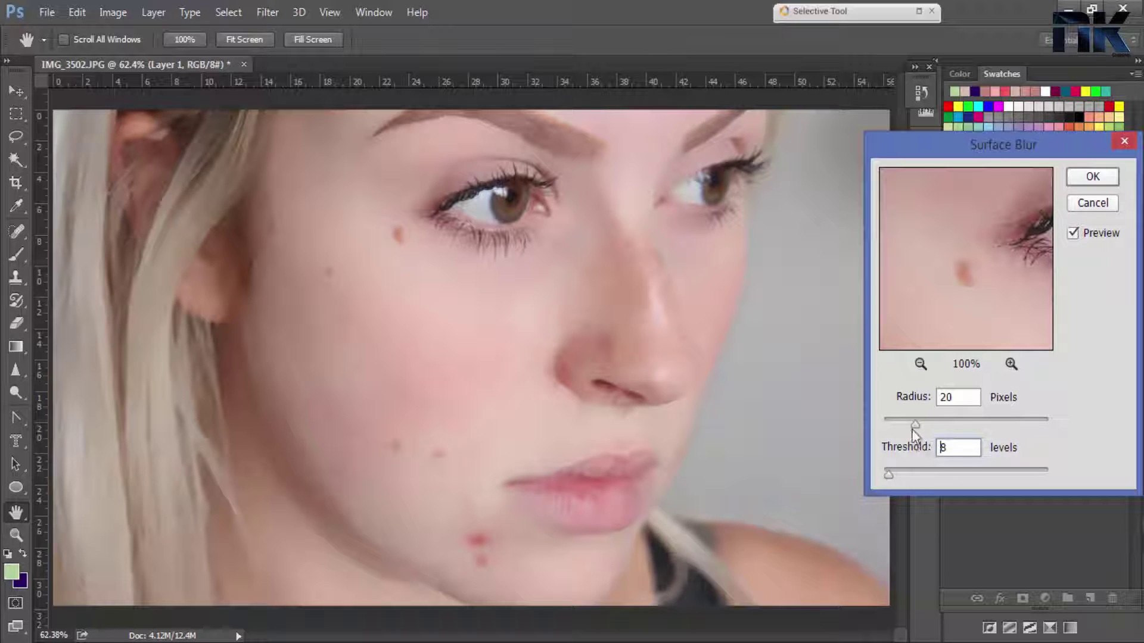
Step: Tune the blur radius to 21 pixels while checking the eye, then apply it
{"action": "left_click_drag", "start_coordinate": [914, 424], "coordinate": [906, 423]}
{"action": "mouse_move", "coordinate": [998, 285]}
{"action": "left_mouse_down"}
{"action": "mouse_move", "coordinate": [940, 276]}
{"action": "mouse_move", "coordinate": [963, 295]}
{"action": "mouse_move", "coordinate": [934, 302]}
{"action": "left_mouse_up"}
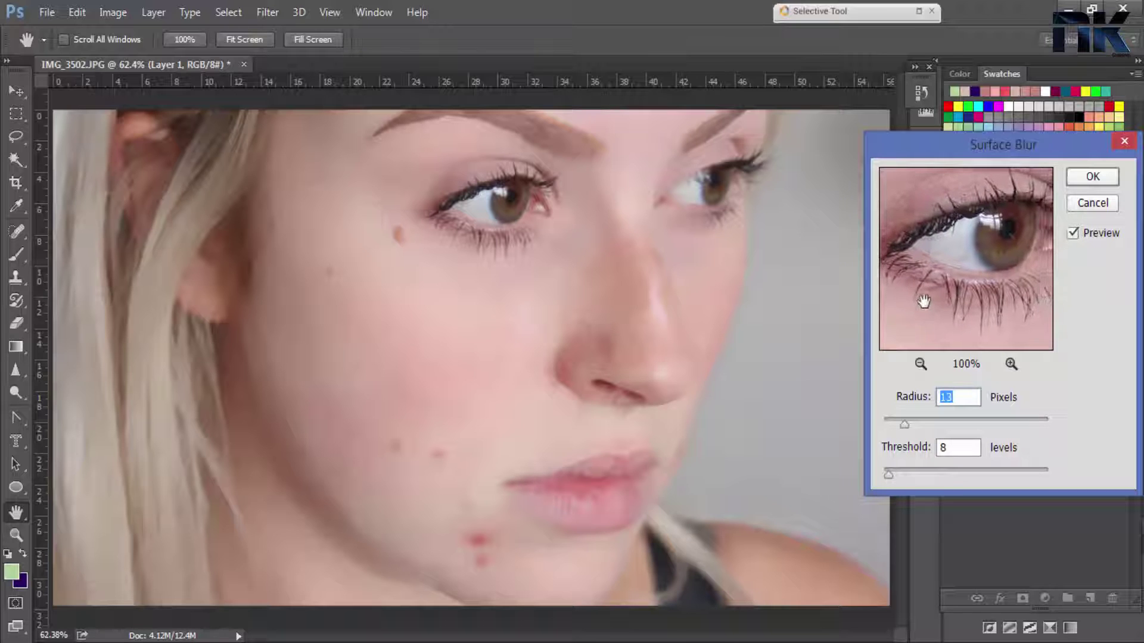
{"action": "mouse_move", "coordinate": [966, 241]}
{"action": "left_mouse_down"}
{"action": "mouse_move", "coordinate": [984, 270]}
{"action": "mouse_move", "coordinate": [990, 250]}
{"action": "mouse_move", "coordinate": [1034, 225]}
{"action": "mouse_move", "coordinate": [965, 237]}
{"action": "left_mouse_up"}
{"action": "left_click_drag", "start_coordinate": [916, 344], "coordinate": [942, 308]}
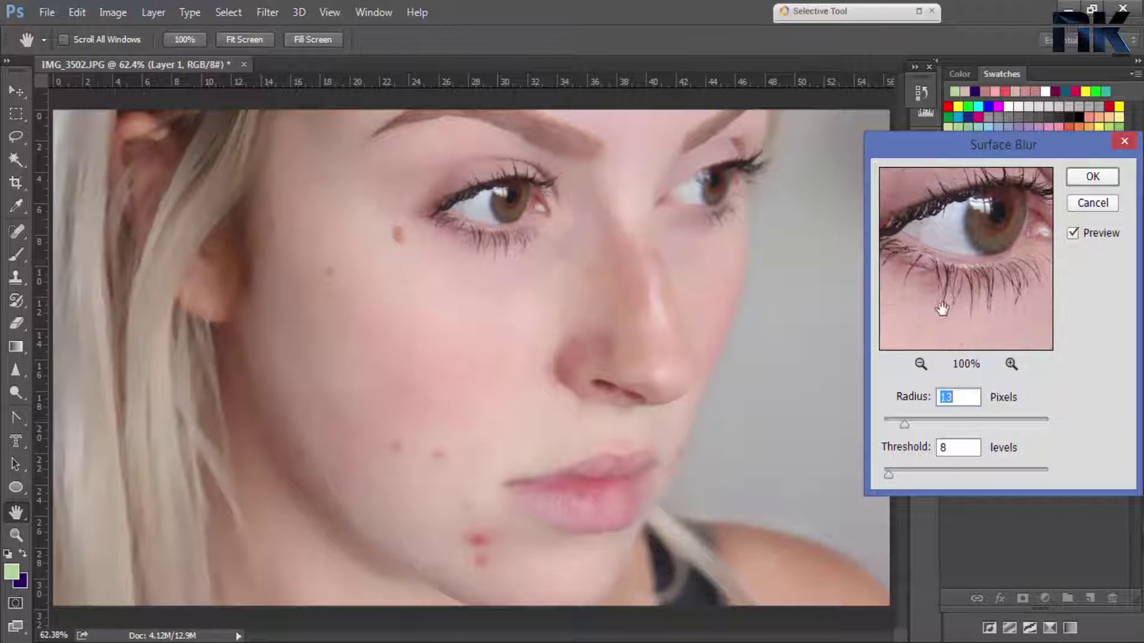
{"action": "left_click_drag", "start_coordinate": [902, 431], "coordinate": [917, 433]}
{"action": "left_click_drag", "start_coordinate": [988, 258], "coordinate": [991, 266]}
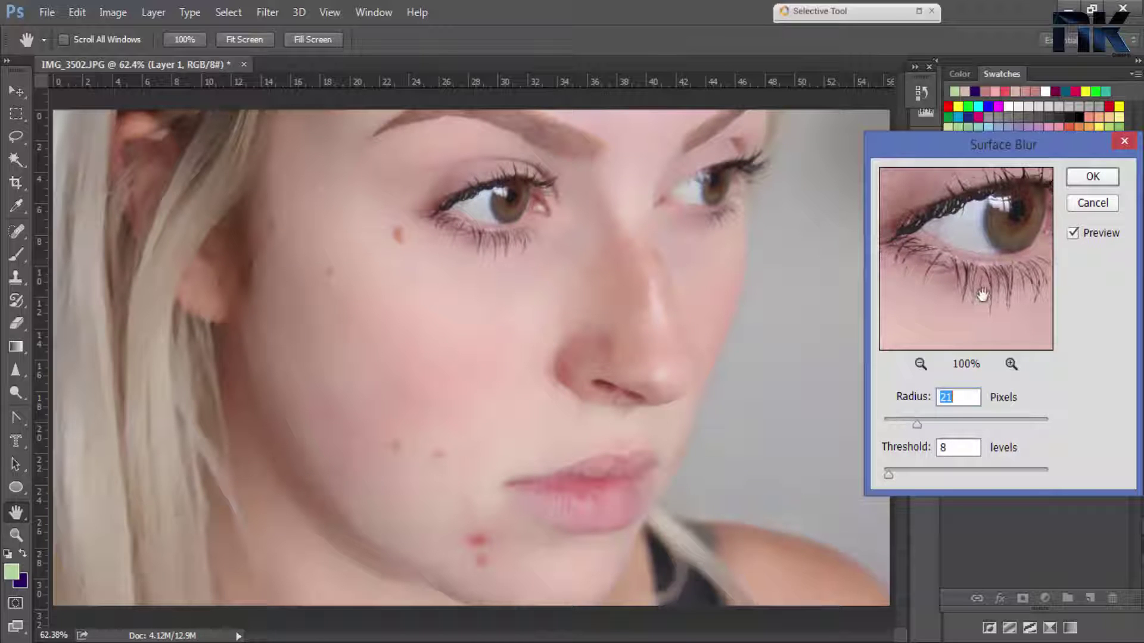
{"action": "left_click", "coordinate": [1089, 176]}
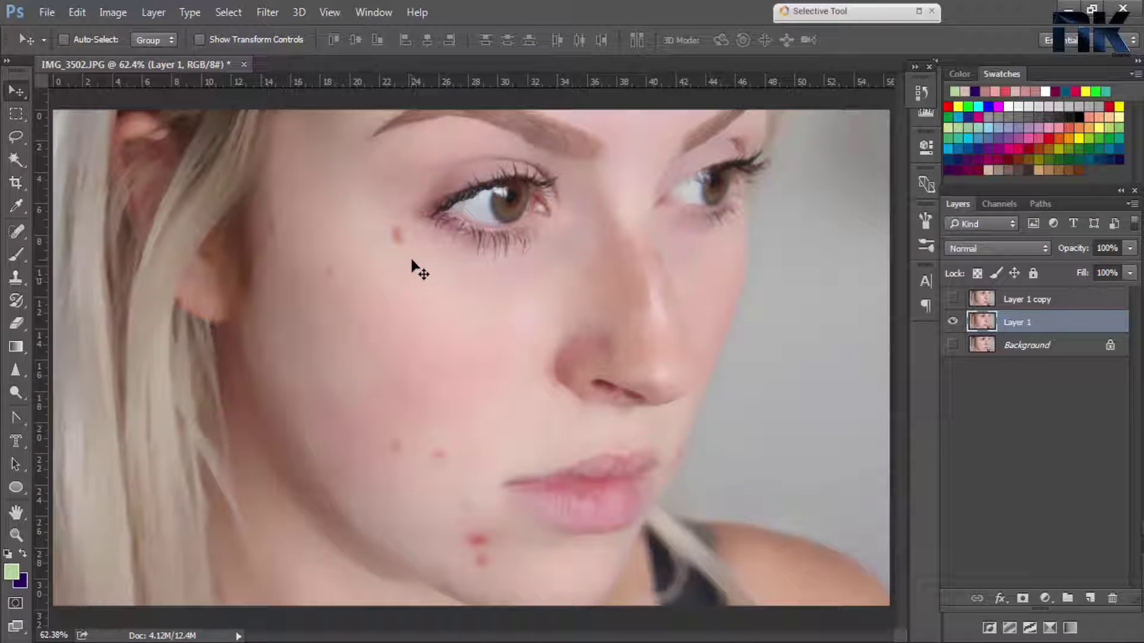
Step: Zoom to 100% on the cheek and select the Content-Aware Spot Healing Brush at size 25
{"action": "scroll", "coordinate": [415, 270], "scroll_direction": "up", "scroll_amount": 1}
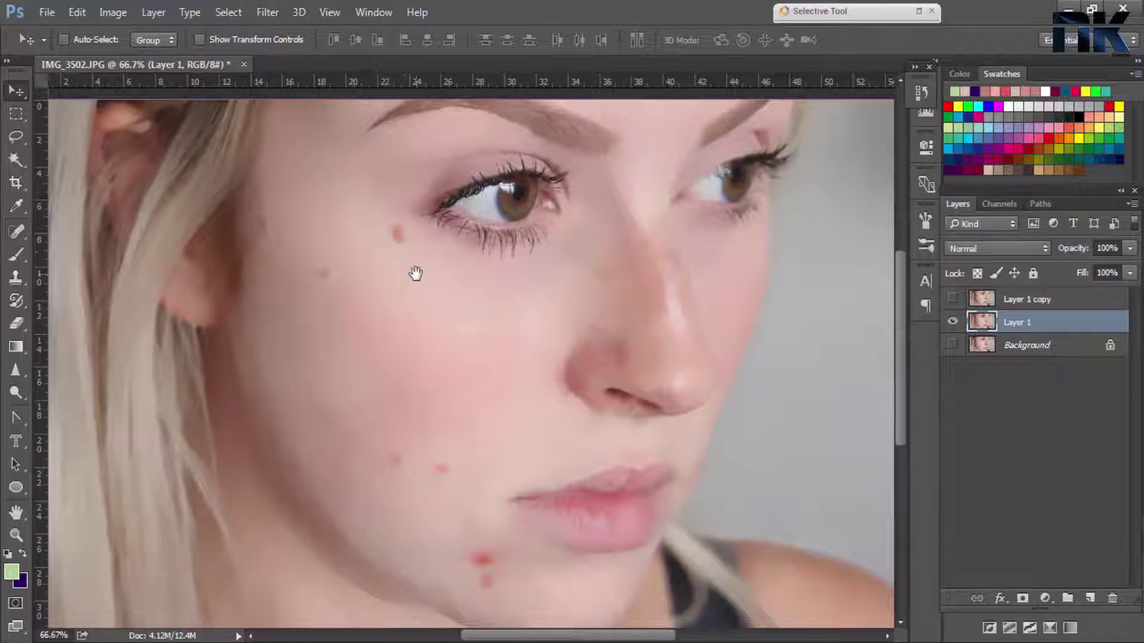
{"action": "scroll", "coordinate": [398, 248], "scroll_direction": "up", "scroll_amount": 1}
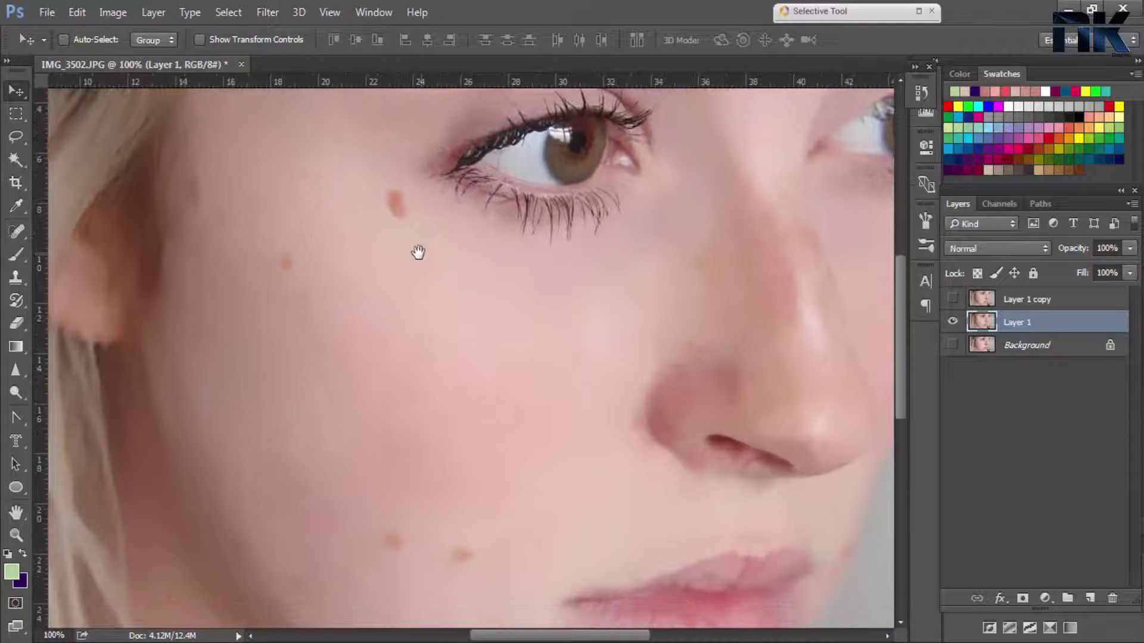
{"action": "left_click", "coordinate": [396, 210]}
{"action": "left_click_drag", "start_coordinate": [23, 228], "coordinate": [82, 227]}
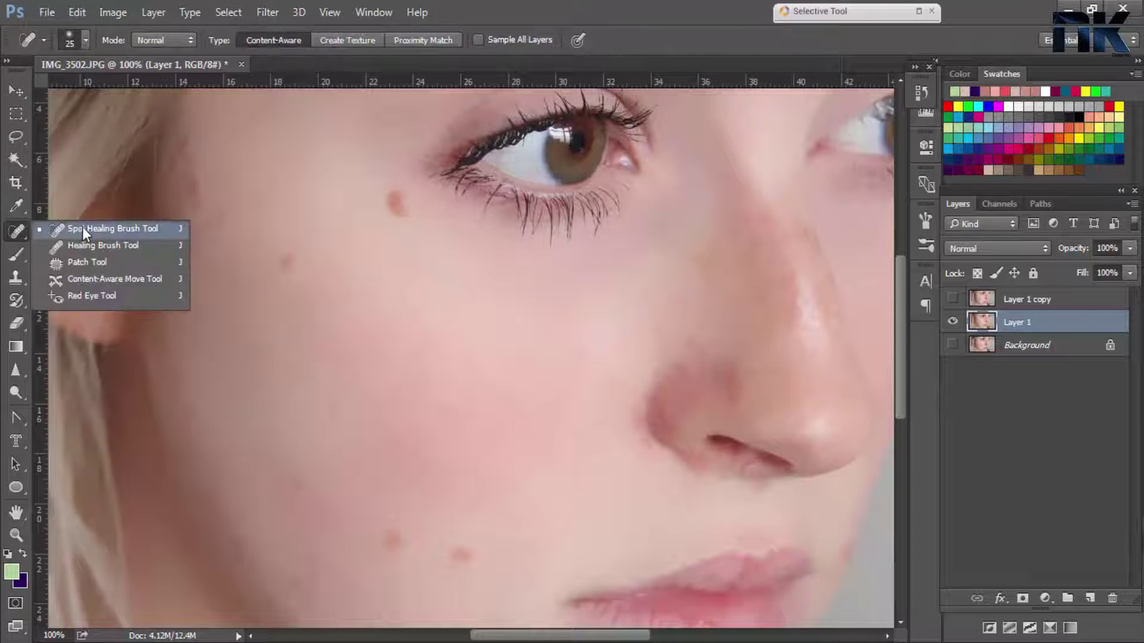
{"action": "left_click_drag", "start_coordinate": [424, 252], "coordinate": [426, 259]}
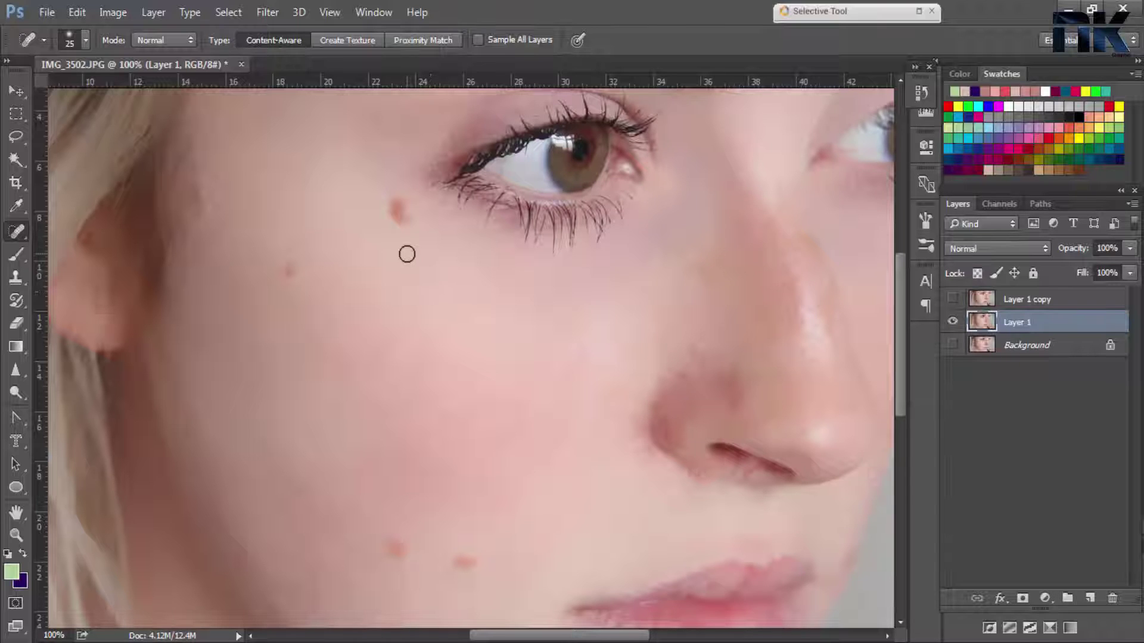
Step: Enlarge the healing brush to 45 and heal the mole beside the eye, lower cheek and chin
{"action": "key", "text": "bracketright"}
{"action": "key", "text": "bracketright"}
{"action": "left_click", "coordinate": [396, 210]}
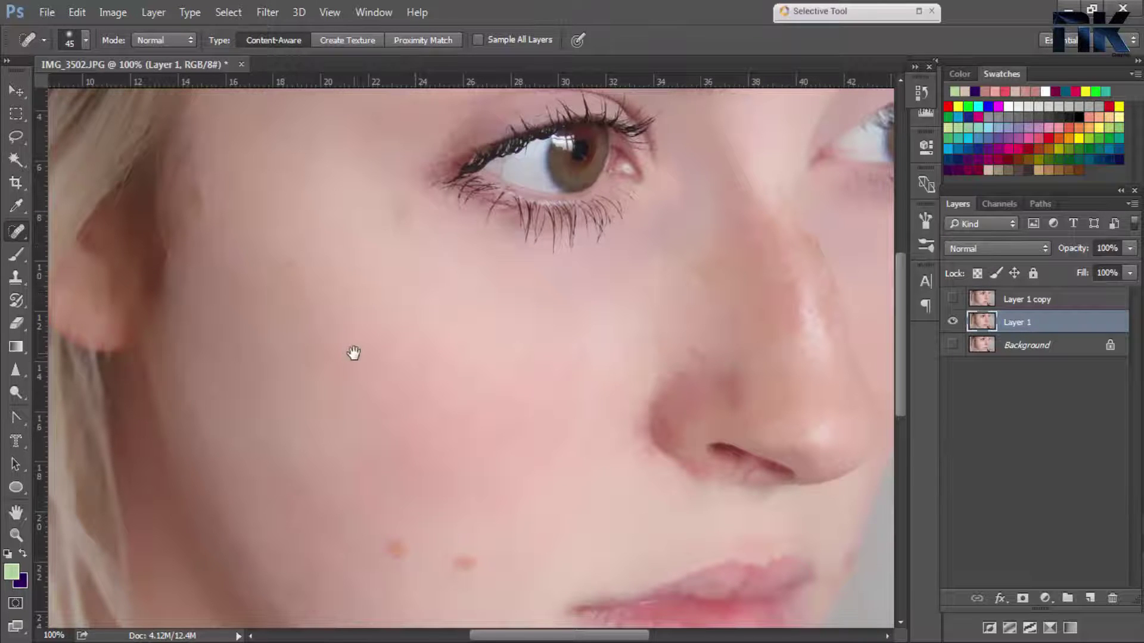
{"action": "scroll", "coordinate": [352, 352], "scroll_direction": "down", "scroll_amount": 3}
{"action": "scroll", "coordinate": [355, 148], "scroll_direction": "down", "scroll_amount": 1}
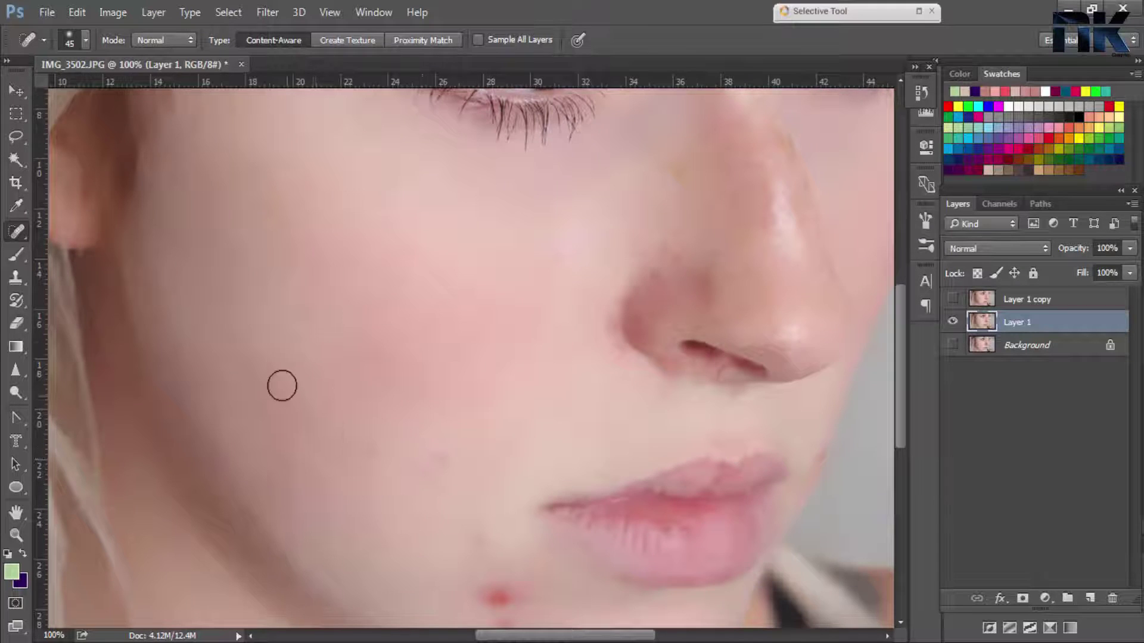
{"action": "scroll", "coordinate": [409, 396], "scroll_direction": "down", "scroll_amount": 5}
{"action": "left_click", "coordinate": [345, 280]}
{"action": "left_click_drag", "start_coordinate": [436, 456], "coordinate": [439, 433]}
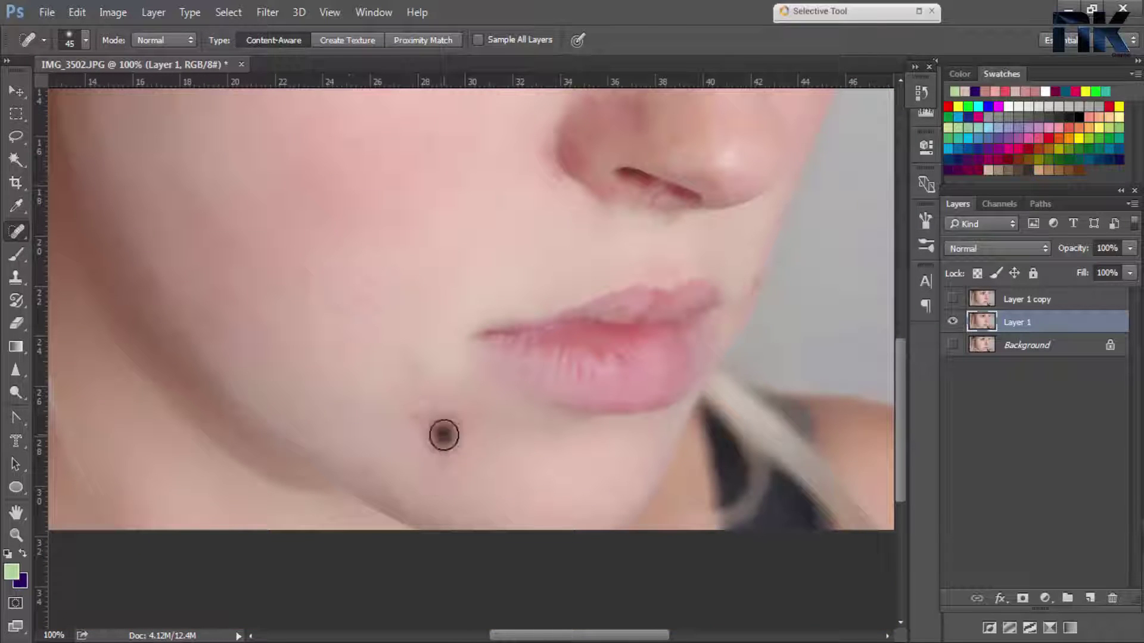
Step: Heal the blemishes on the cheek, down the nose, at its tip and beside the nostril
{"action": "scroll", "coordinate": [411, 434], "scroll_direction": "right", "scroll_amount": 3}
{"action": "left_click_drag", "start_coordinate": [327, 405], "coordinate": [360, 430]}
{"action": "scroll", "coordinate": [340, 286], "scroll_direction": "up", "scroll_amount": 5}
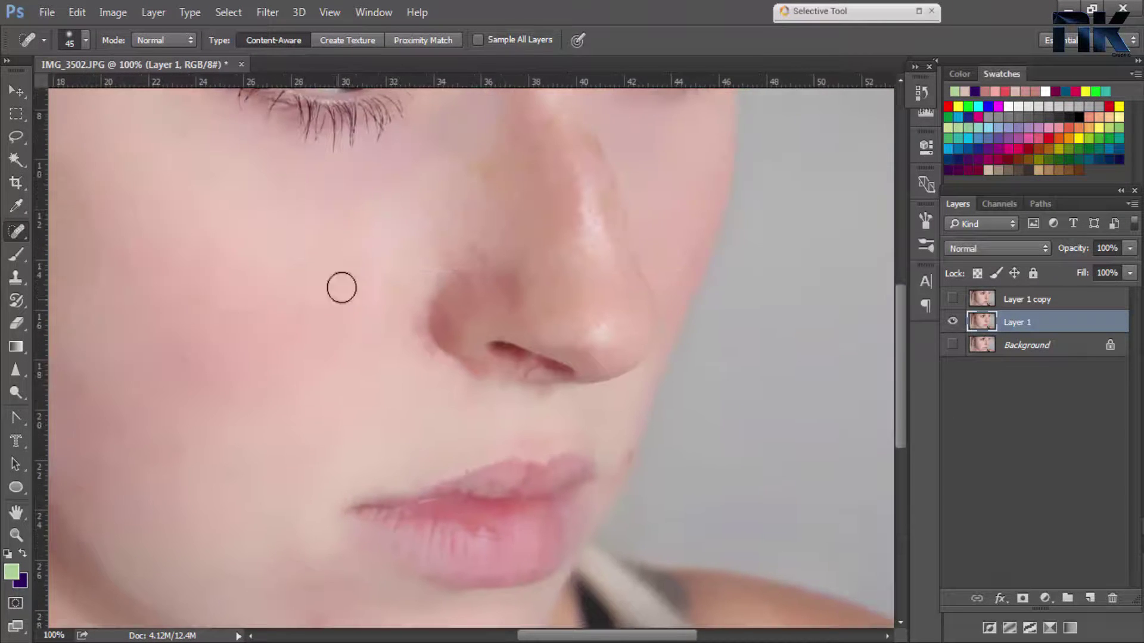
{"action": "scroll", "coordinate": [459, 312], "scroll_direction": "up", "scroll_amount": 5}
{"action": "left_click_drag", "start_coordinate": [518, 200], "coordinate": [556, 271]}
{"action": "left_click_drag", "start_coordinate": [536, 230], "coordinate": [576, 350]}
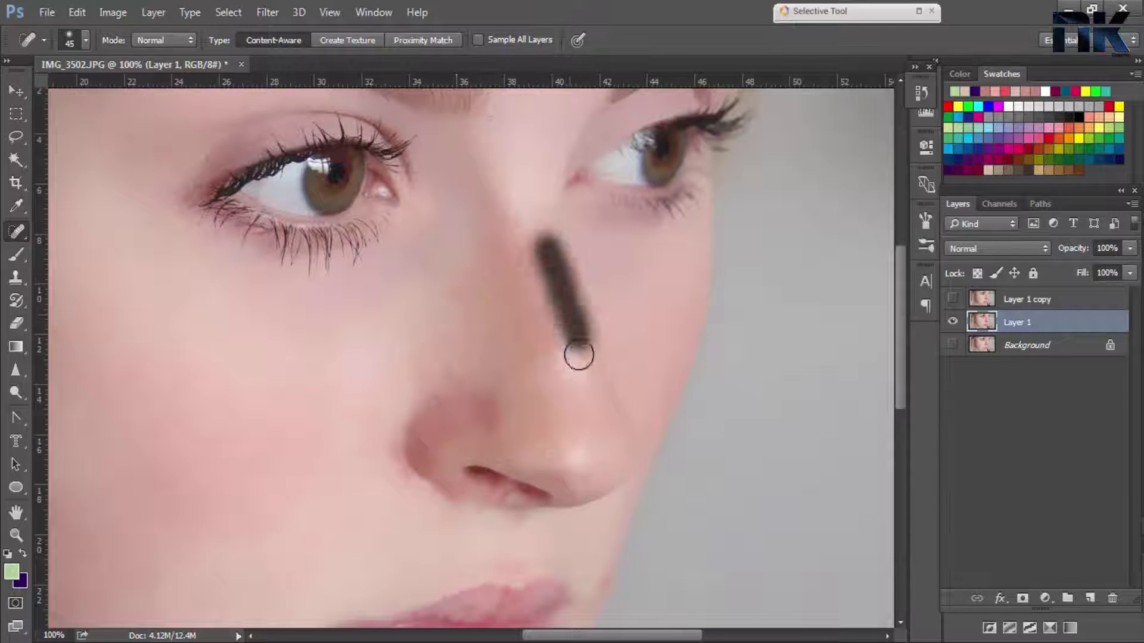
{"action": "left_click_drag", "start_coordinate": [541, 258], "coordinate": [580, 381]}
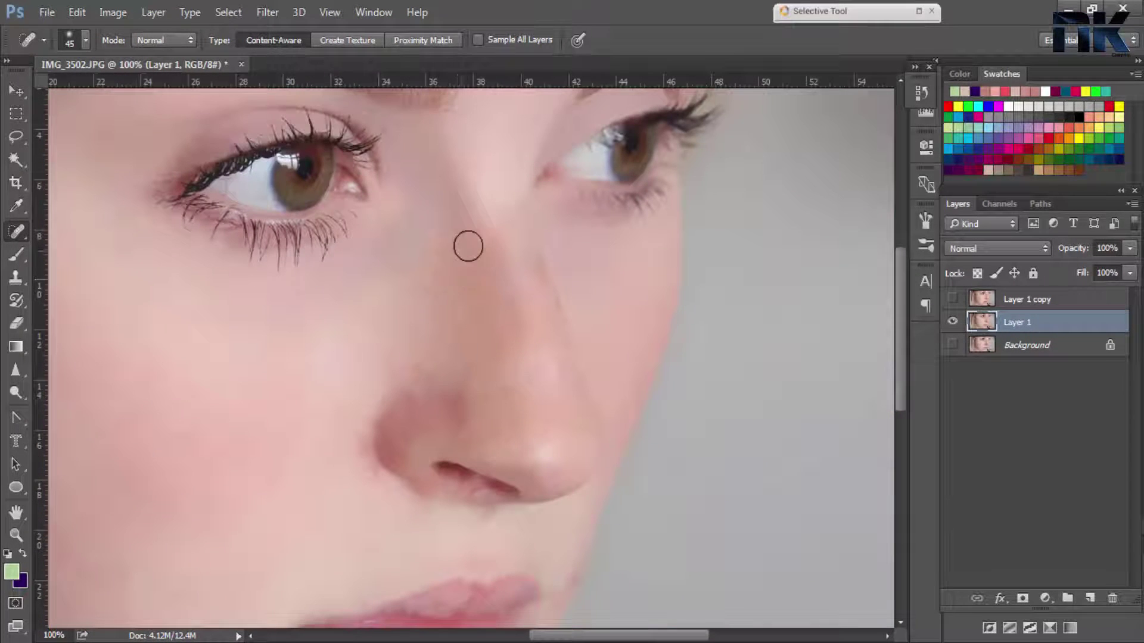
{"action": "mouse_move", "coordinate": [408, 372]}
{"action": "left_mouse_down"}
{"action": "mouse_move", "coordinate": [462, 372]}
{"action": "mouse_move", "coordinate": [549, 454]}
{"action": "left_mouse_up"}
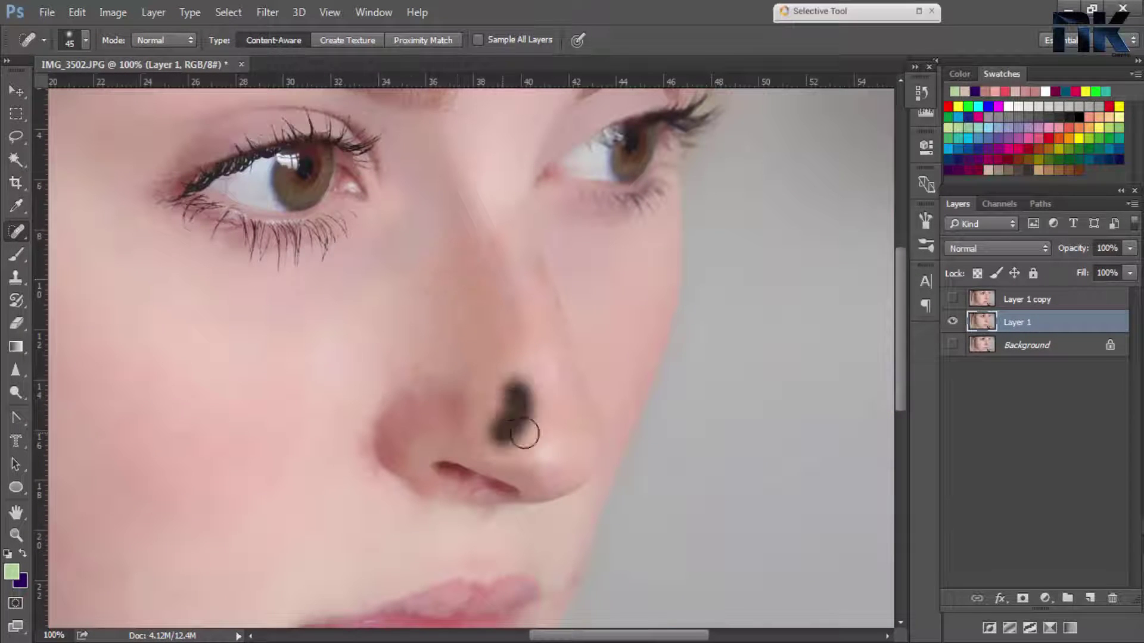
{"action": "left_click_drag", "start_coordinate": [373, 384], "coordinate": [423, 293]}
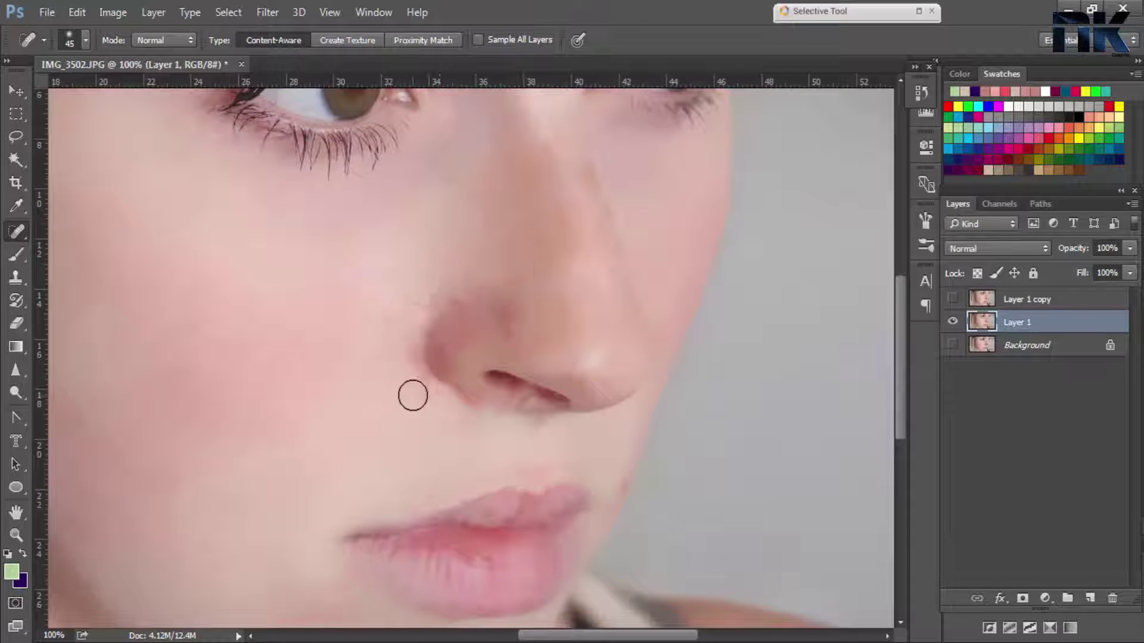
{"action": "left_click_drag", "start_coordinate": [411, 393], "coordinate": [413, 377]}
{"action": "left_click_drag", "start_coordinate": [417, 322], "coordinate": [453, 262]}
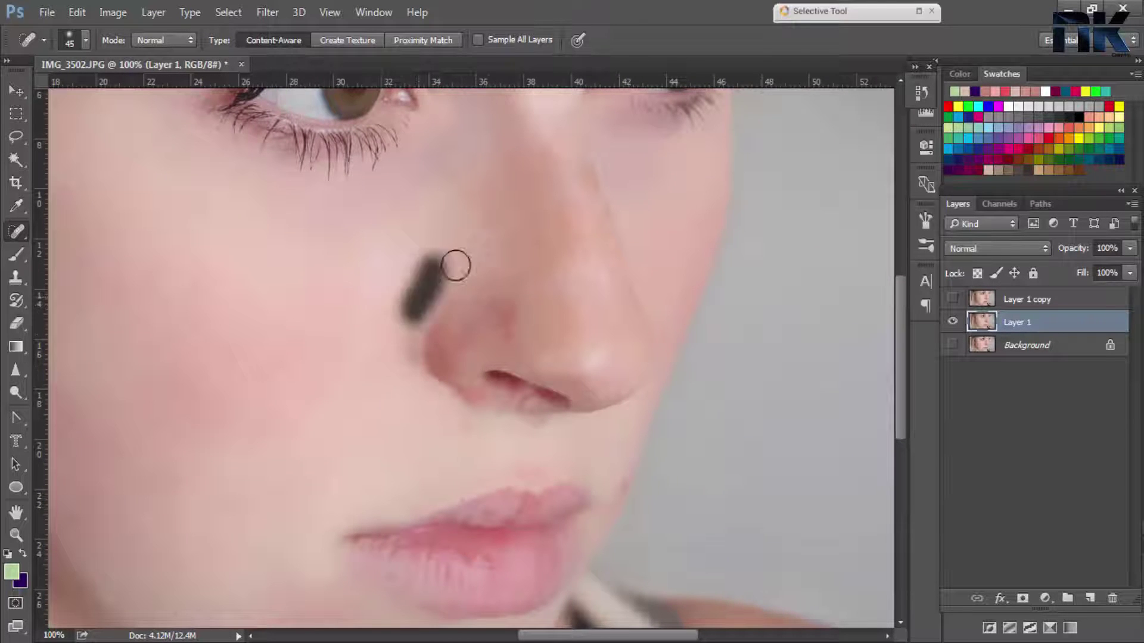
Step: Shrink the brush to 30 and heal the small marks beside and under the nostril
{"action": "key", "text": "bracketleft"}
{"action": "key", "text": "bracketleft"}
{"action": "key", "text": "bracketleft"}
{"action": "left_click", "coordinate": [494, 322]}
{"action": "left_click_drag", "start_coordinate": [411, 333], "coordinate": [438, 266]}
{"action": "left_click_drag", "start_coordinate": [393, 325], "coordinate": [396, 379]}
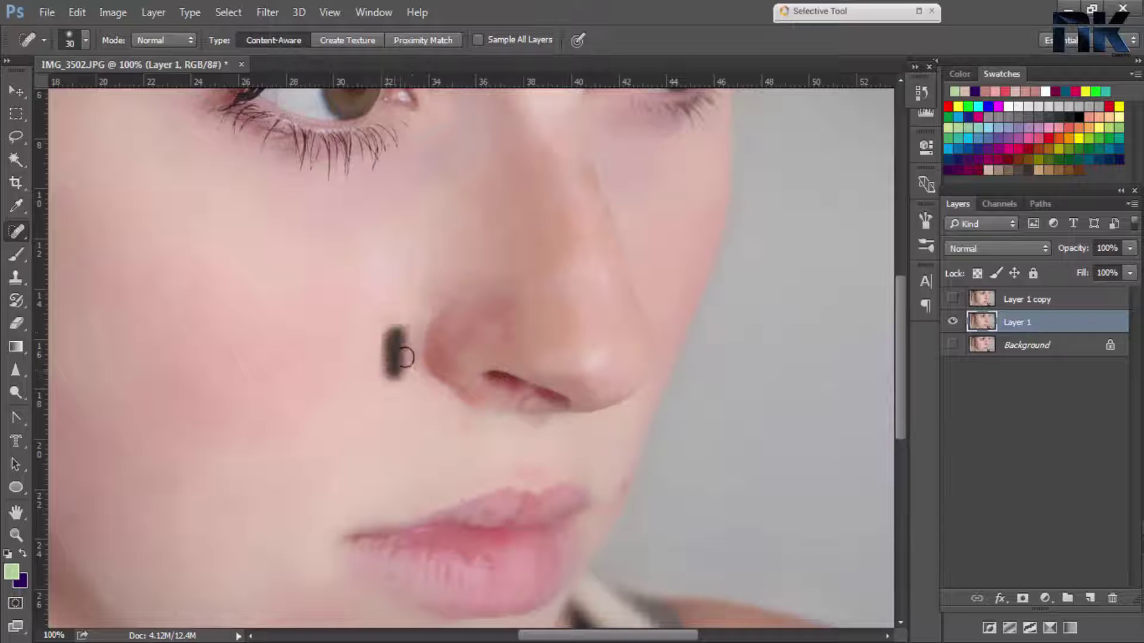
{"action": "left_click_drag", "start_coordinate": [417, 262], "coordinate": [399, 379]}
{"action": "left_click_drag", "start_coordinate": [485, 425], "coordinate": [537, 429]}
Step: At 200% zoom, heal the spots left of the nose, on the nose and along its crease
{"action": "key", "text": "ctrl+plus"}
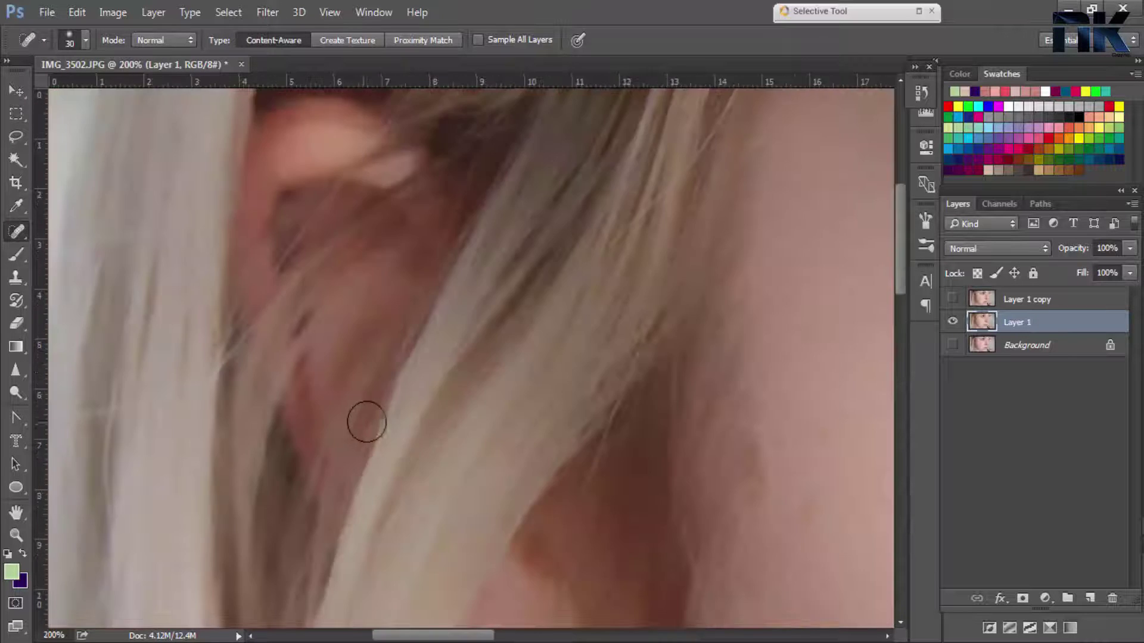
{"action": "scroll", "coordinate": [314, 248], "scroll_direction": "down", "scroll_amount": 3}
{"action": "left_click_drag", "start_coordinate": [280, 229], "coordinate": [299, 281]}
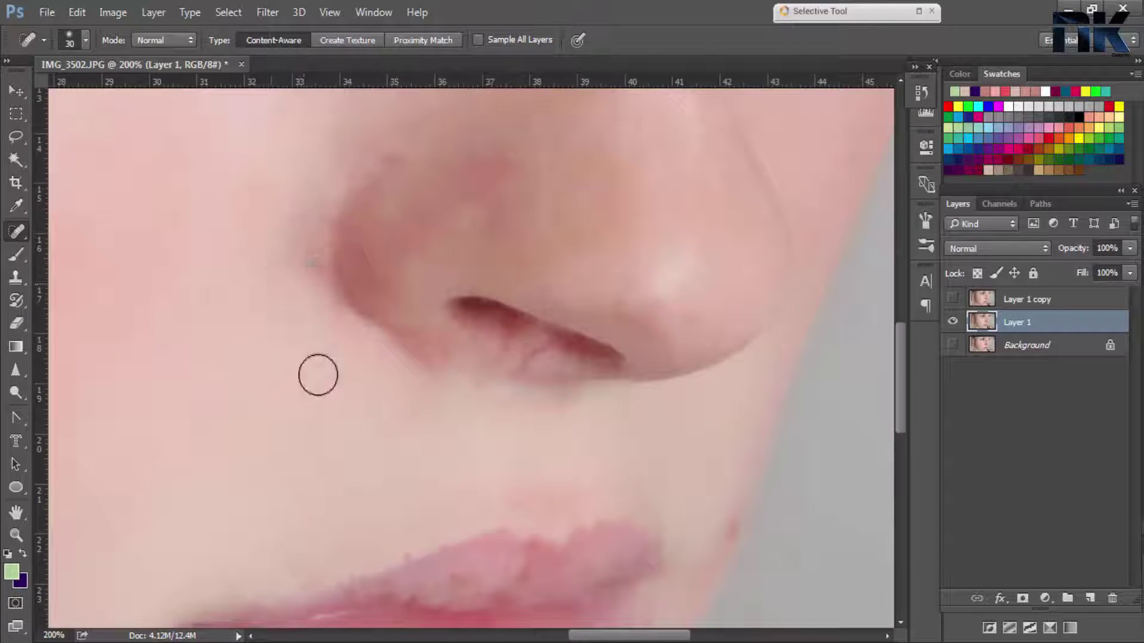
{"action": "left_click_drag", "start_coordinate": [280, 229], "coordinate": [306, 331]}
{"action": "left_click_drag", "start_coordinate": [286, 245], "coordinate": [298, 301]}
{"action": "left_click_drag", "start_coordinate": [452, 274], "coordinate": [398, 497]}
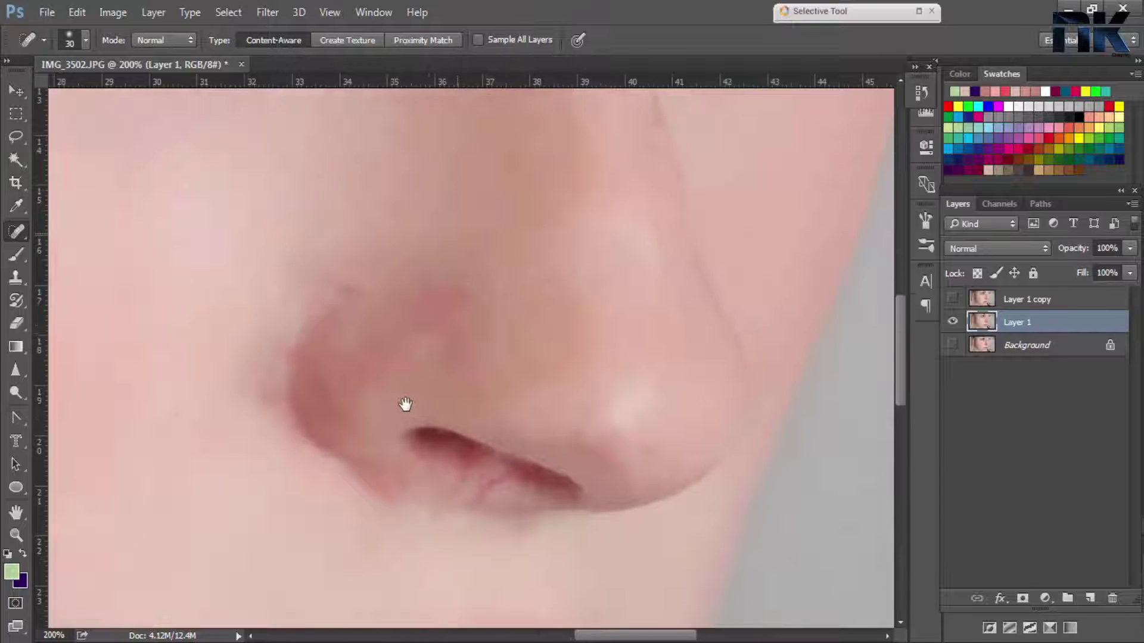
{"action": "left_click_drag", "start_coordinate": [445, 398], "coordinate": [471, 391]}
{"action": "mouse_move", "coordinate": [448, 444]}
{"action": "left_mouse_down"}
{"action": "mouse_move", "coordinate": [504, 483]}
{"action": "mouse_move", "coordinate": [355, 356]}
{"action": "left_mouse_up"}
{"action": "mouse_move", "coordinate": [393, 238]}
{"action": "left_mouse_down"}
{"action": "mouse_move", "coordinate": [434, 199]}
{"action": "mouse_move", "coordinate": [447, 434]}
{"action": "mouse_move", "coordinate": [439, 383]}
{"action": "left_mouse_up"}
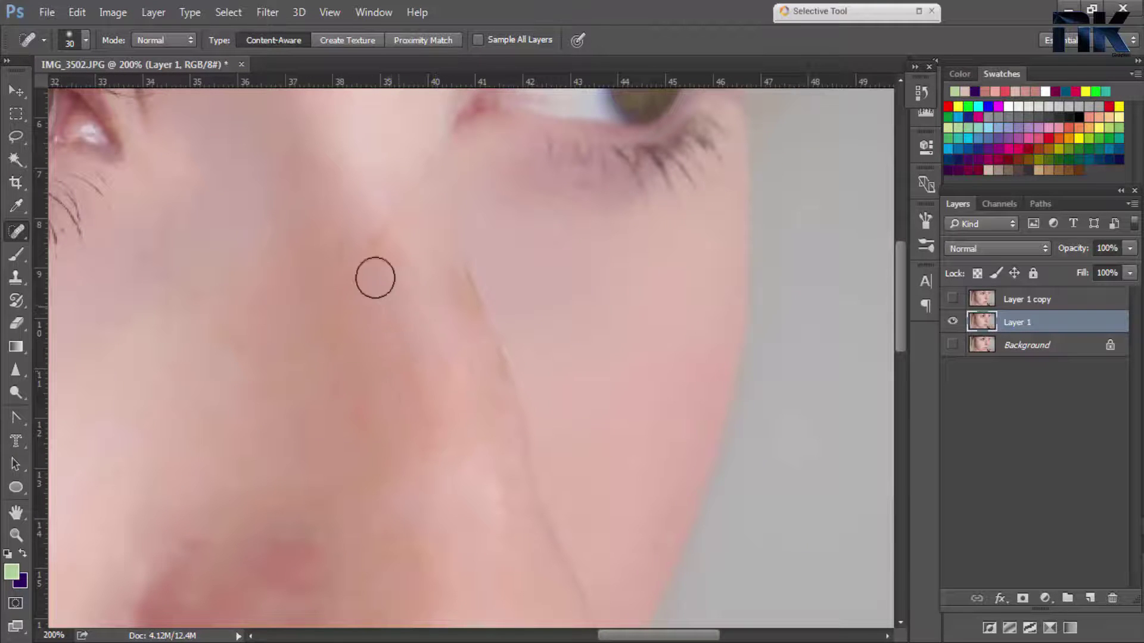
{"action": "left_click_drag", "start_coordinate": [375, 274], "coordinate": [365, 280]}
{"action": "mouse_move", "coordinate": [394, 233]}
{"action": "left_mouse_down"}
{"action": "mouse_move", "coordinate": [442, 403]}
{"action": "mouse_move", "coordinate": [422, 304]}
{"action": "mouse_move", "coordinate": [457, 403]}
{"action": "left_mouse_up"}
Step: Heal the small marks near the lip and the blemish above the lips
{"action": "scroll", "coordinate": [456, 403], "scroll_direction": "down", "scroll_amount": 3}
{"action": "scroll", "coordinate": [365, 375], "scroll_direction": "down", "scroll_amount": 2}
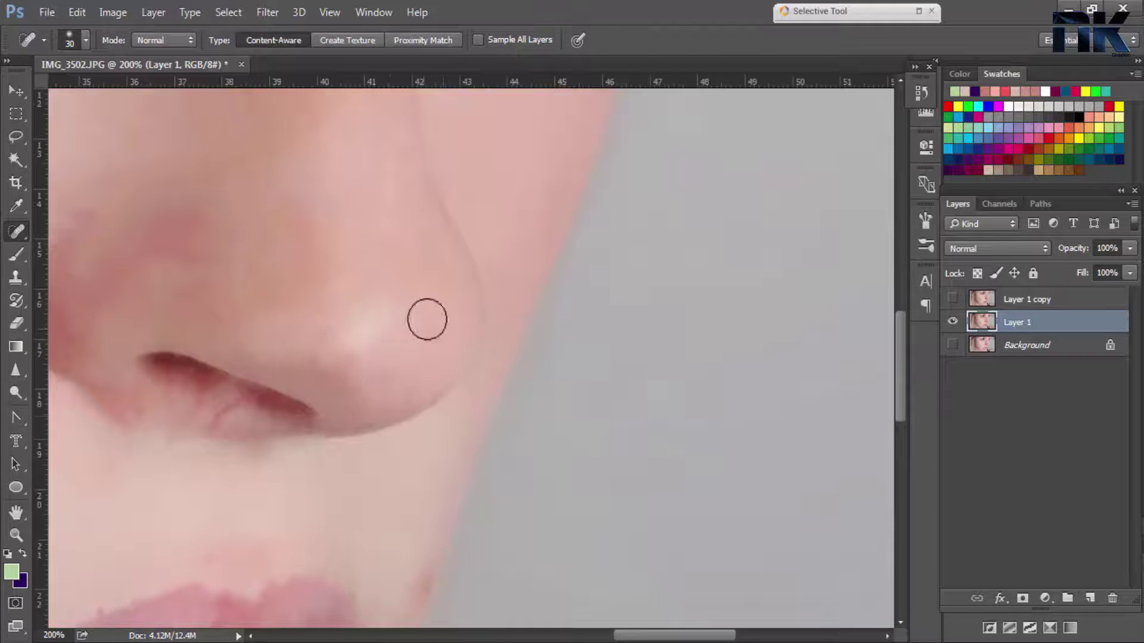
{"action": "scroll", "coordinate": [426, 317], "scroll_direction": "down", "scroll_amount": 3}
{"action": "left_click_drag", "start_coordinate": [396, 301], "coordinate": [429, 333]}
{"action": "scroll", "coordinate": [391, 396], "scroll_direction": "left", "scroll_amount": 3}
{"action": "left_click_drag", "start_coordinate": [320, 319], "coordinate": [459, 288]}
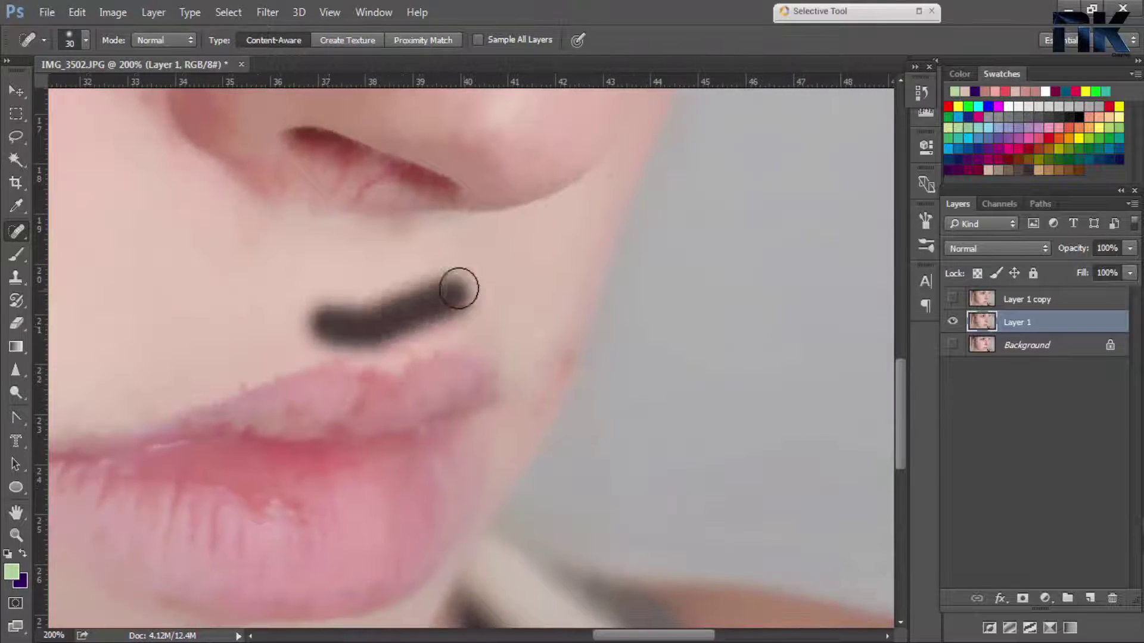
{"action": "scroll", "coordinate": [516, 327], "scroll_direction": "left", "scroll_amount": 5}
{"action": "scroll", "coordinate": [326, 352], "scroll_direction": "down", "scroll_amount": 4}
{"action": "scroll", "coordinate": [326, 352], "scroll_direction": "left", "scroll_amount": 4}
{"action": "scroll", "coordinate": [326, 352], "scroll_direction": "up", "scroll_amount": 1}
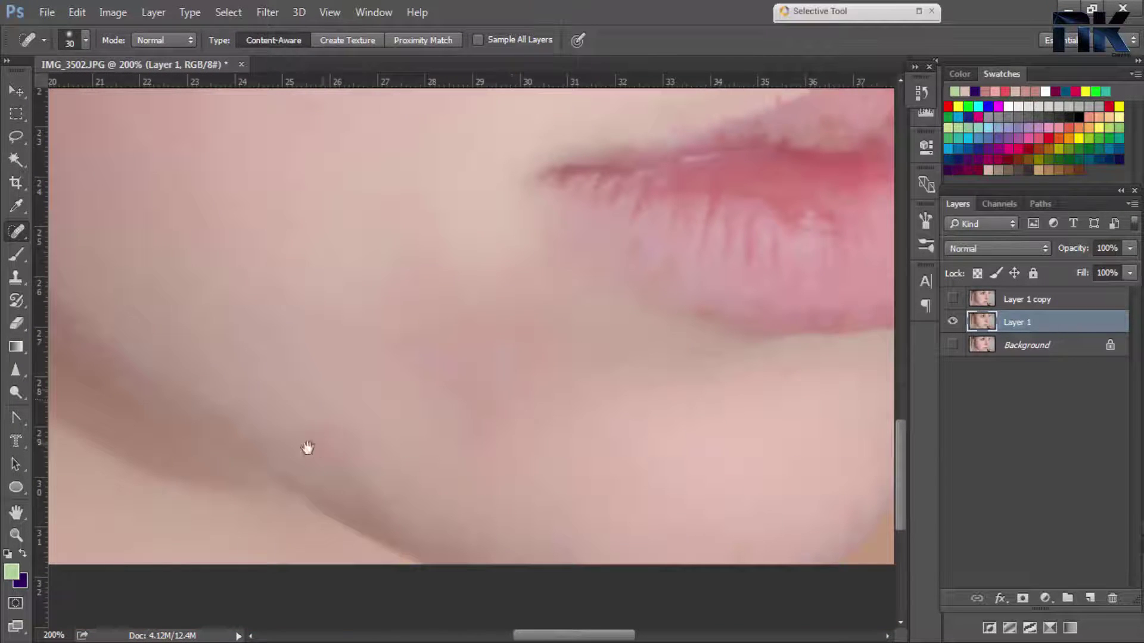
Step: Heal the small spots near the chin and the marks on the cheek below the eye
{"action": "left_click", "coordinate": [691, 367]}
{"action": "scroll", "coordinate": [588, 475], "scroll_direction": "up", "scroll_amount": 3}
{"action": "scroll", "coordinate": [587, 474], "scroll_direction": "left", "scroll_amount": 5}
{"action": "left_click", "coordinate": [558, 291]}
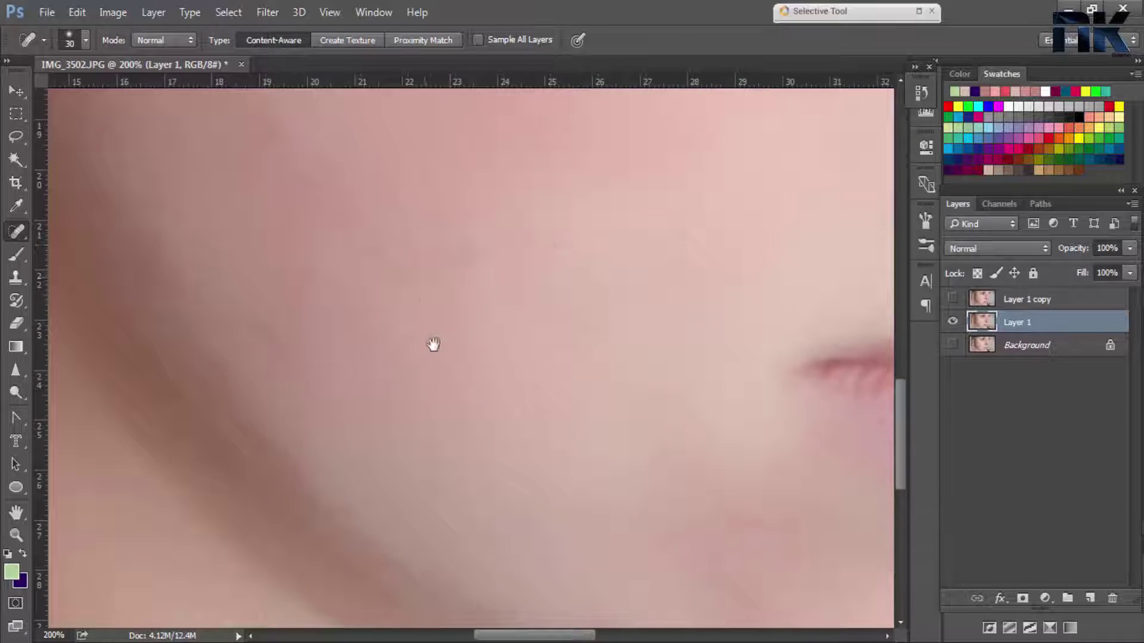
{"action": "scroll", "coordinate": [453, 417], "scroll_direction": "up", "scroll_amount": 5}
{"action": "left_click", "coordinate": [317, 366]}
{"action": "left_click_drag", "start_coordinate": [342, 274], "coordinate": [339, 227]}
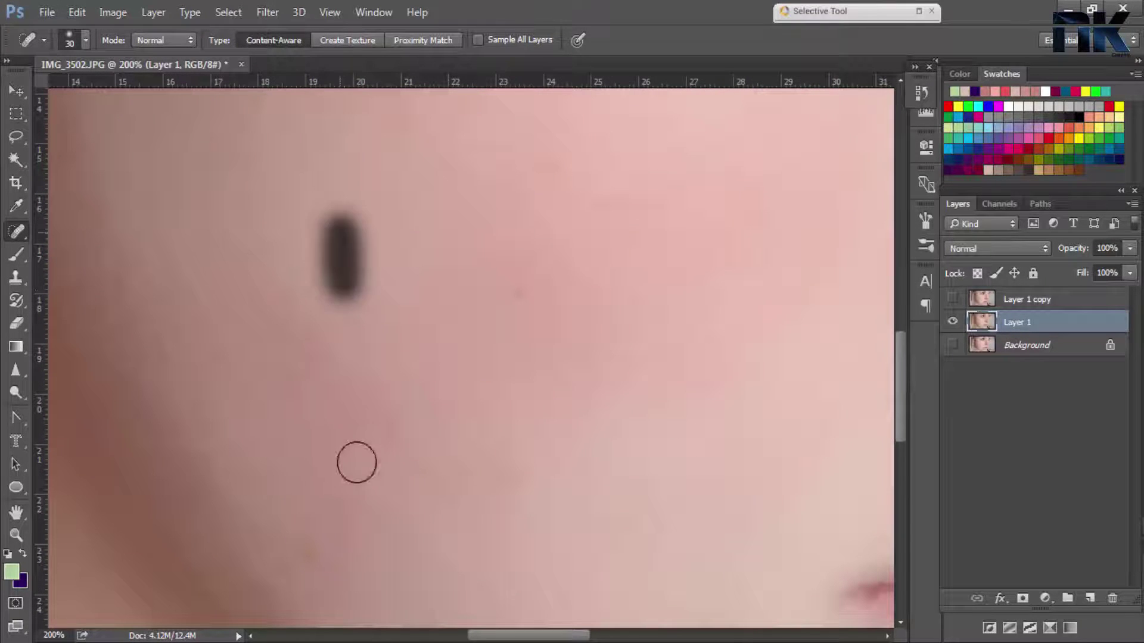
{"action": "left_click_drag", "start_coordinate": [395, 446], "coordinate": [459, 506]}
{"action": "mouse_move", "coordinate": [297, 560]}
{"action": "left_mouse_down"}
{"action": "mouse_move", "coordinate": [349, 429]}
{"action": "mouse_move", "coordinate": [386, 472]}
{"action": "left_mouse_up"}
Step: Pan back up and heal the remaining spots on the nose bridge and nose
{"action": "scroll", "coordinate": [328, 500], "scroll_direction": "up", "scroll_amount": 5}
{"action": "scroll", "coordinate": [327, 500], "scroll_direction": "right", "scroll_amount": 4}
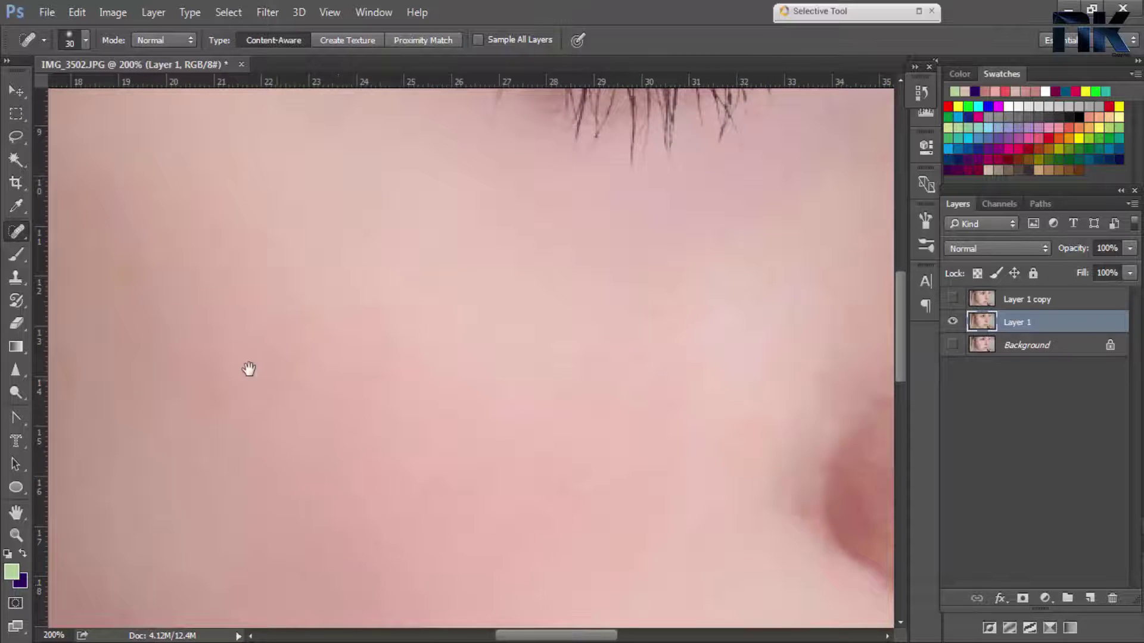
{"action": "left_click_drag", "start_coordinate": [247, 370], "coordinate": [520, 549]}
{"action": "scroll", "coordinate": [417, 417], "scroll_direction": "up", "scroll_amount": 4}
{"action": "scroll", "coordinate": [417, 417], "scroll_direction": "right", "scroll_amount": 2}
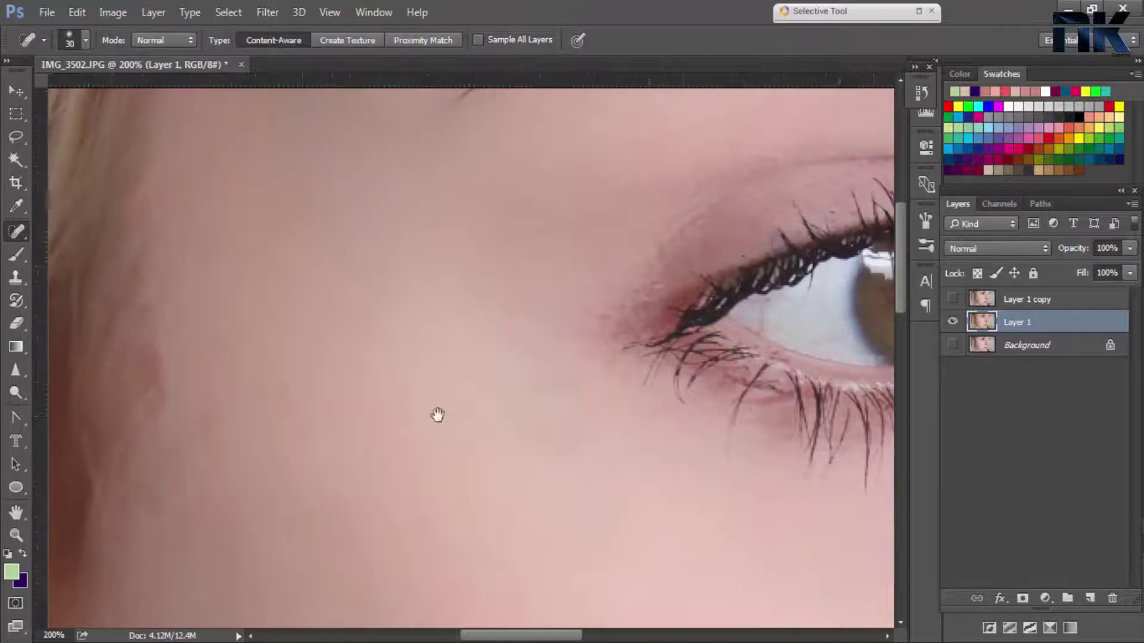
{"action": "left_click_drag", "start_coordinate": [220, 438], "coordinate": [174, 424]}
{"action": "scroll", "coordinate": [298, 489], "scroll_direction": "up", "scroll_amount": 3}
{"action": "scroll", "coordinate": [298, 489], "scroll_direction": "left", "scroll_amount": 1}
{"action": "scroll", "coordinate": [358, 409], "scroll_direction": "down", "scroll_amount": 2, "text": "alt"}
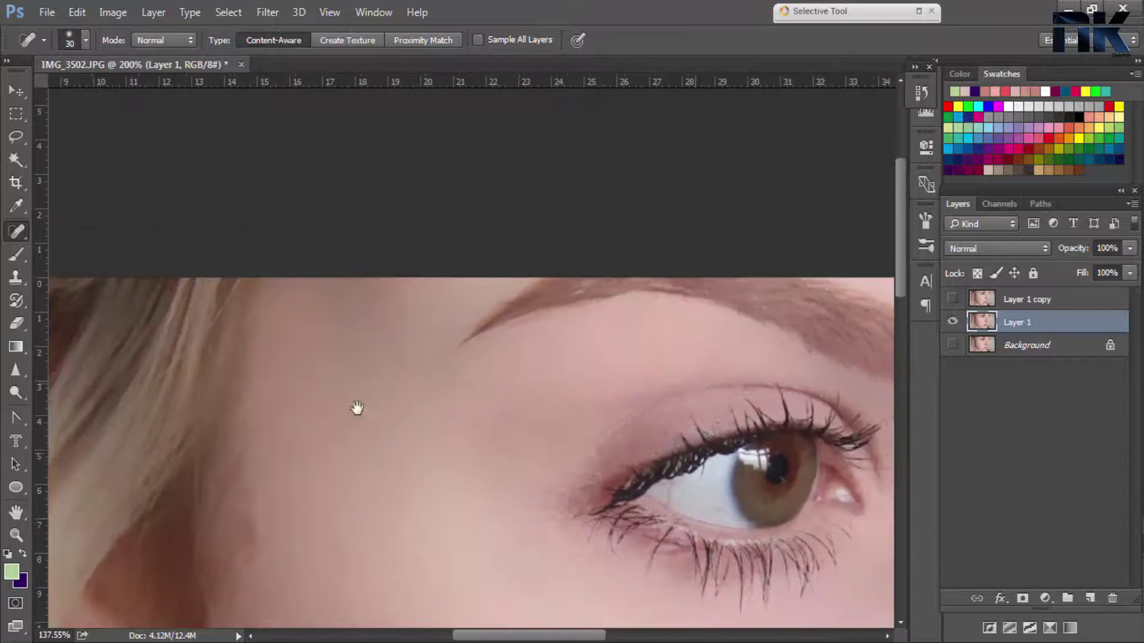
{"action": "scroll", "coordinate": [518, 226], "scroll_direction": "right", "scroll_amount": 4}
{"action": "scroll", "coordinate": [554, 256], "scroll_direction": "down", "scroll_amount": 5}
{"action": "scroll", "coordinate": [517, 213], "scroll_direction": "left", "scroll_amount": 2}
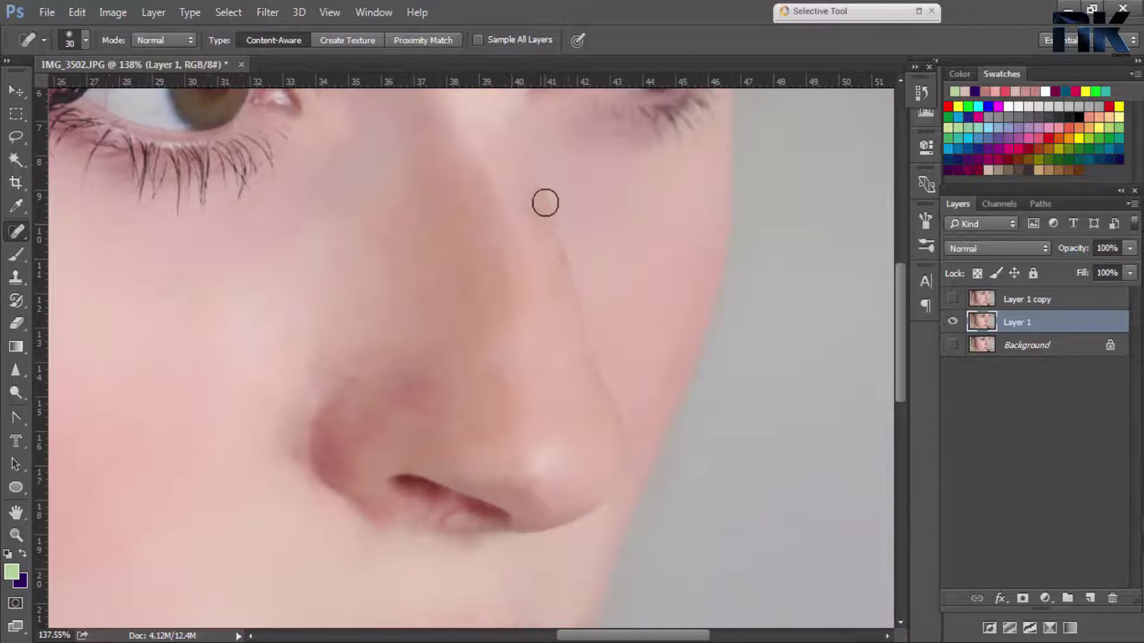
{"action": "left_click_drag", "start_coordinate": [545, 203], "coordinate": [532, 203]}
{"action": "scroll", "coordinate": [552, 275], "scroll_direction": "up", "scroll_amount": 2, "text": "alt"}
{"action": "left_click_drag", "start_coordinate": [551, 253], "coordinate": [557, 274]}
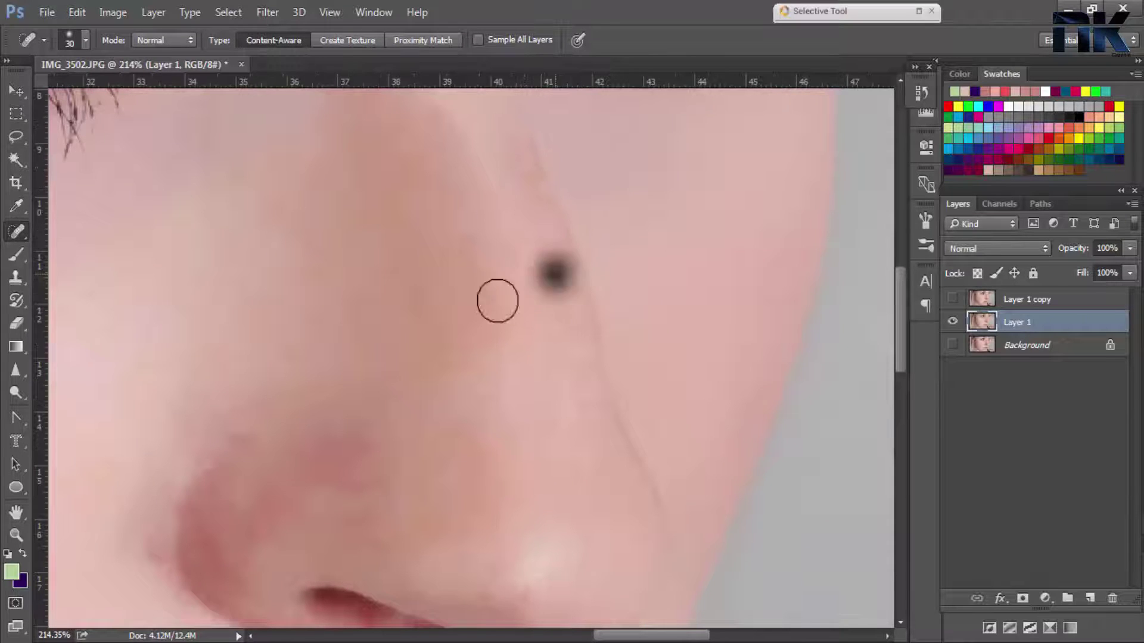
{"action": "scroll", "coordinate": [559, 281], "scroll_direction": "down", "scroll_amount": 3}
{"action": "left_click_drag", "start_coordinate": [485, 194], "coordinate": [542, 301]}
{"action": "mouse_move", "coordinate": [444, 179]}
{"action": "left_mouse_down"}
{"action": "mouse_move", "coordinate": [485, 292]}
{"action": "mouse_move", "coordinate": [703, 358]}
{"action": "left_mouse_up"}
{"action": "scroll", "coordinate": [715, 359], "scroll_direction": "down", "scroll_amount": 3, "text": "alt"}
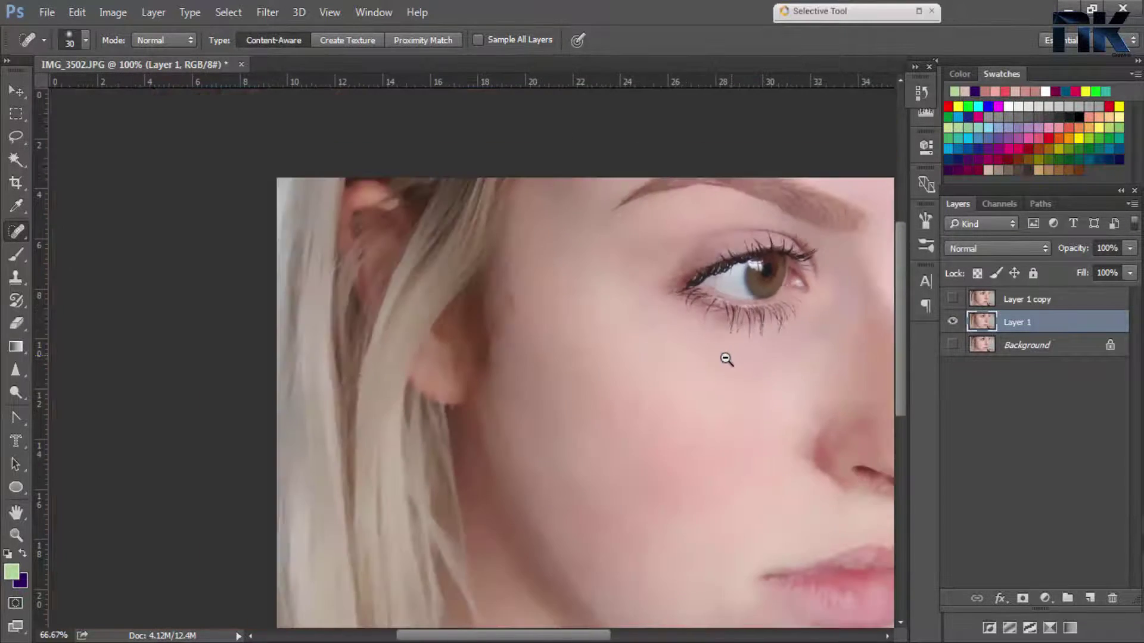
{"action": "scroll", "coordinate": [732, 352], "scroll_direction": "up", "scroll_amount": 1, "text": "alt"}
{"action": "scroll", "coordinate": [715, 340], "scroll_direction": "down", "scroll_amount": 1, "text": "alt"}
{"action": "key", "text": "v"}
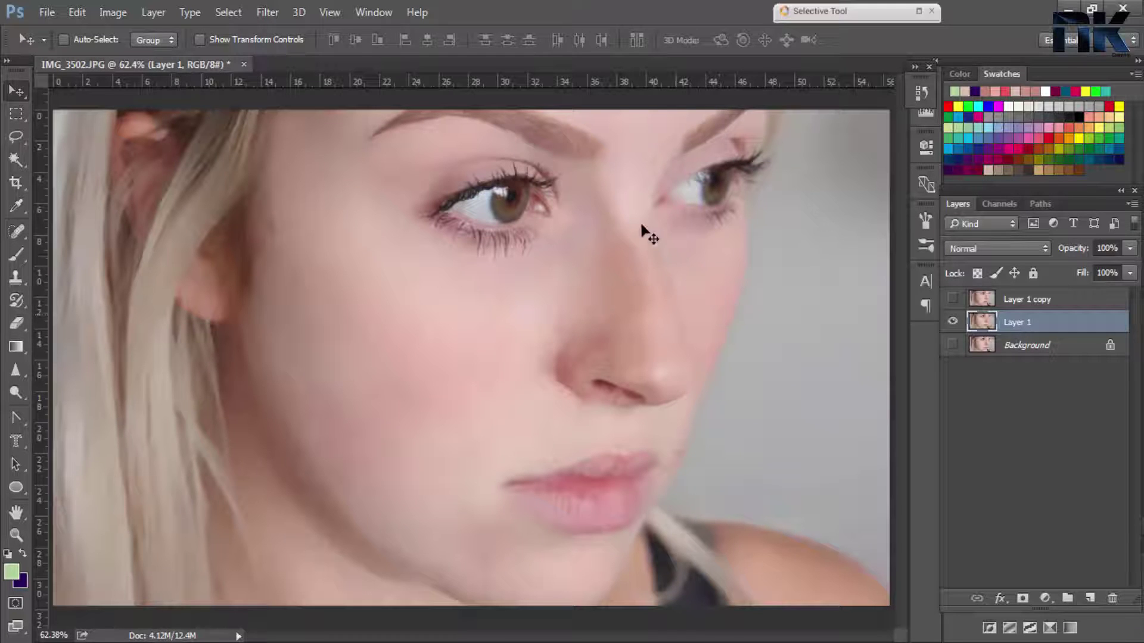
{"action": "scroll", "coordinate": [589, 249], "scroll_direction": "up", "scroll_amount": 5, "text": "alt"}
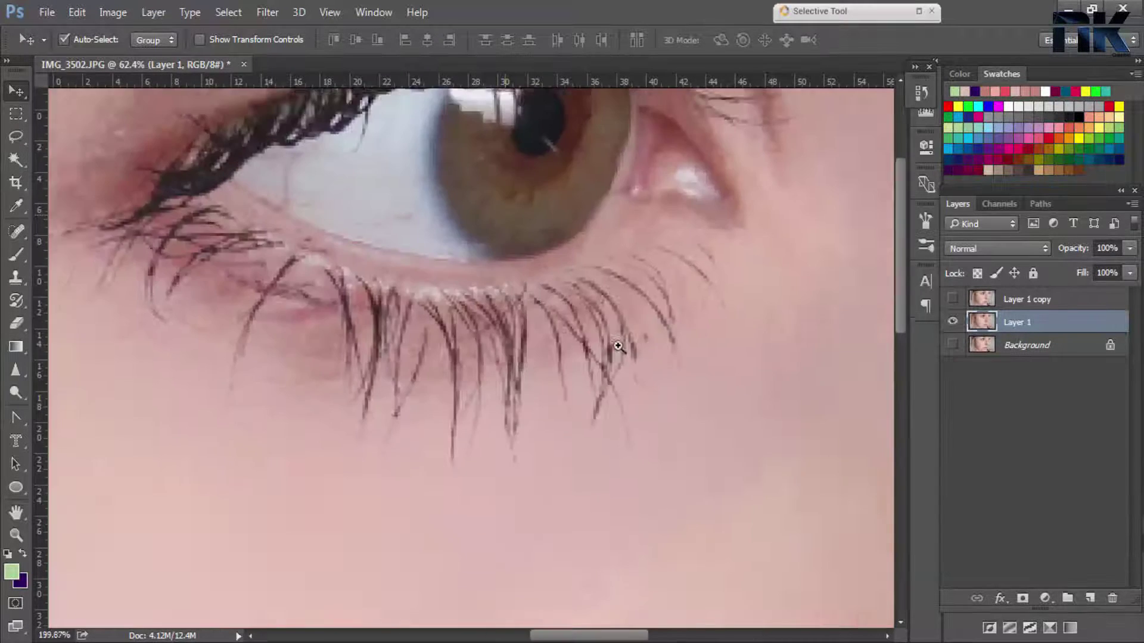
{"action": "scroll", "coordinate": [605, 358], "scroll_direction": "up", "scroll_amount": 2, "text": "alt"}
{"action": "scroll", "coordinate": [600, 388], "scroll_direction": "down", "scroll_amount": 2, "text": "alt"}
{"action": "scroll", "coordinate": [570, 378], "scroll_direction": "down", "scroll_amount": 2, "text": "alt"}
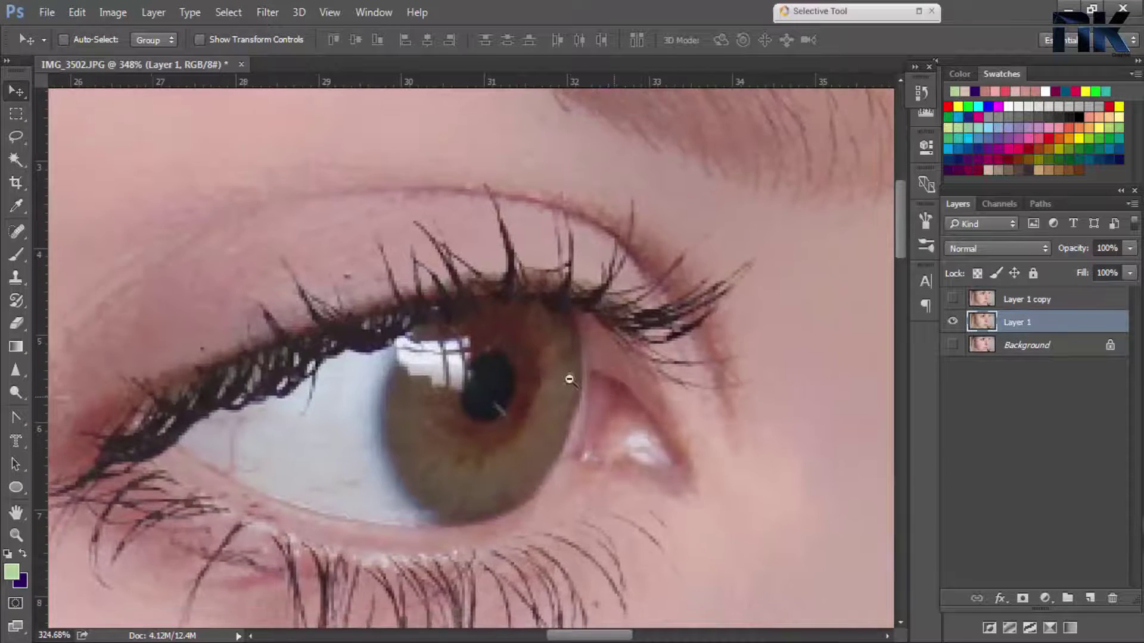
{"action": "scroll", "coordinate": [529, 362], "scroll_direction": "down", "scroll_amount": 2, "text": "alt"}
{"action": "scroll", "coordinate": [575, 401], "scroll_direction": "up", "scroll_amount": 1, "text": "alt"}
{"action": "scroll", "coordinate": [575, 400], "scroll_direction": "up", "scroll_amount": 2, "text": "alt"}
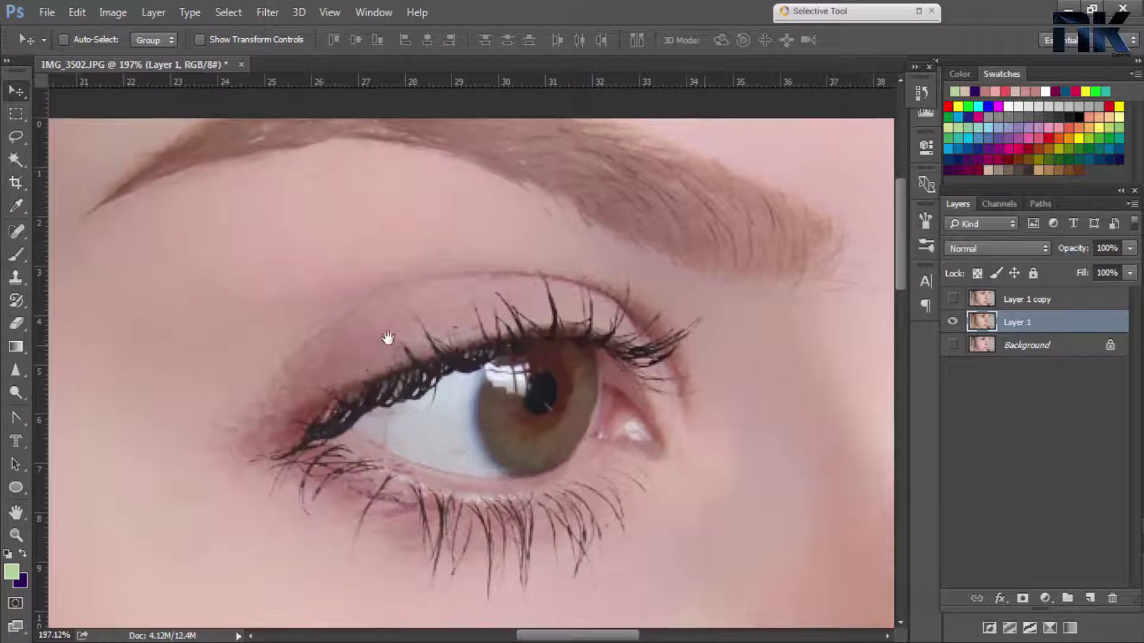
{"action": "left_click_drag", "start_coordinate": [596, 336], "coordinate": [480, 339]}
{"action": "scroll", "coordinate": [442, 361], "scroll_direction": "down", "scroll_amount": 1, "text": "alt"}
{"action": "scroll", "coordinate": [618, 373], "scroll_direction": "down", "scroll_amount": 1, "text": "alt"}
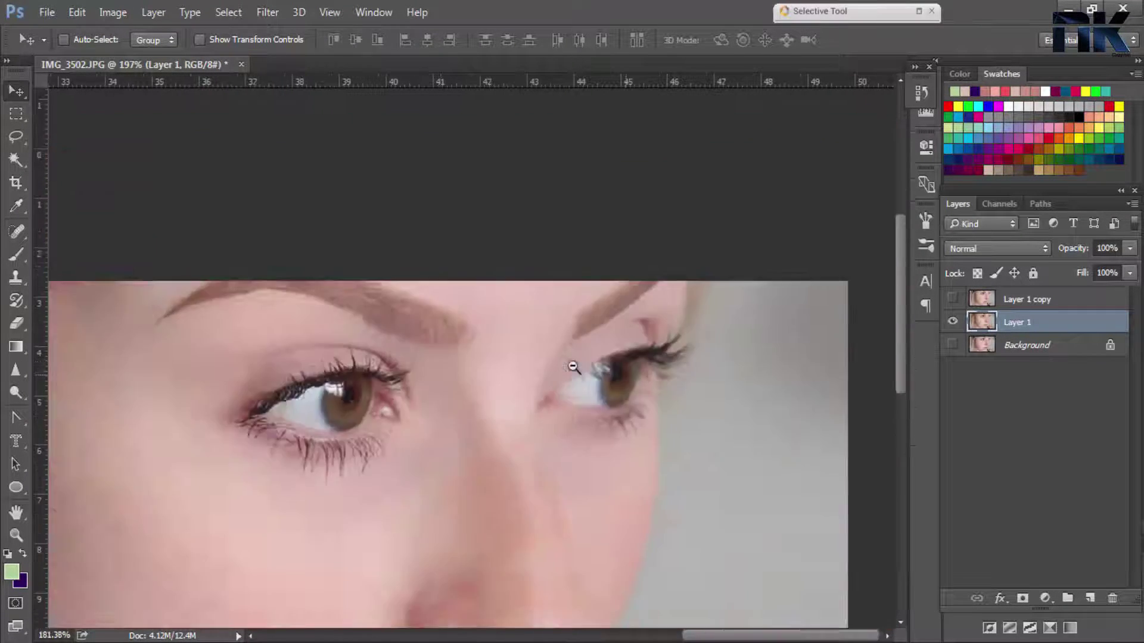
{"action": "scroll", "coordinate": [566, 417], "scroll_direction": "up", "scroll_amount": 1, "text": "alt"}
{"action": "left_click_drag", "start_coordinate": [519, 596], "coordinate": [517, 383]}
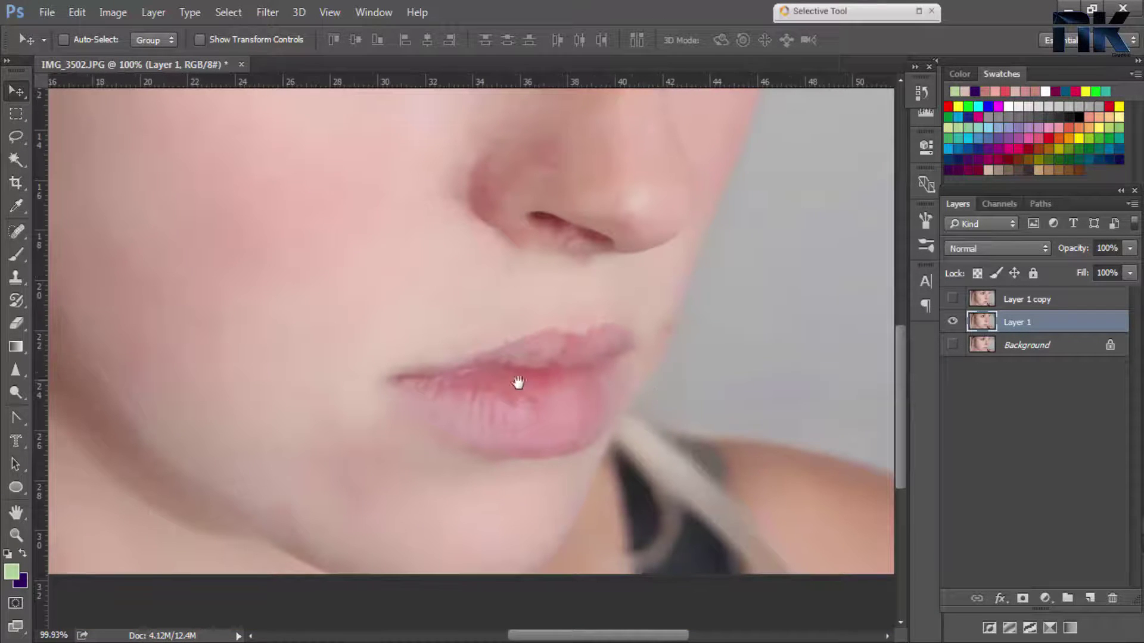
{"action": "scroll", "coordinate": [590, 358], "scroll_direction": "down", "scroll_amount": 3, "text": "alt"}
{"action": "scroll", "coordinate": [523, 324], "scroll_direction": "up", "scroll_amount": 1, "text": "alt"}
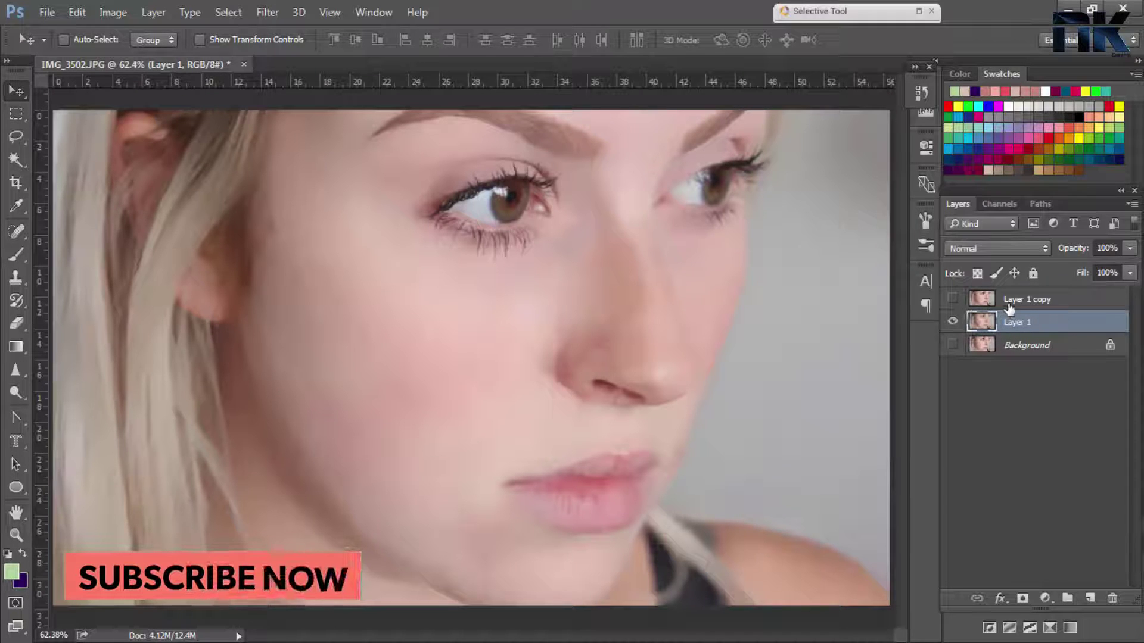
Step: Make Layer 1 copy visible, compare it with the smoothed skin, and add a layer mask
{"action": "left_click", "coordinate": [1006, 304]}
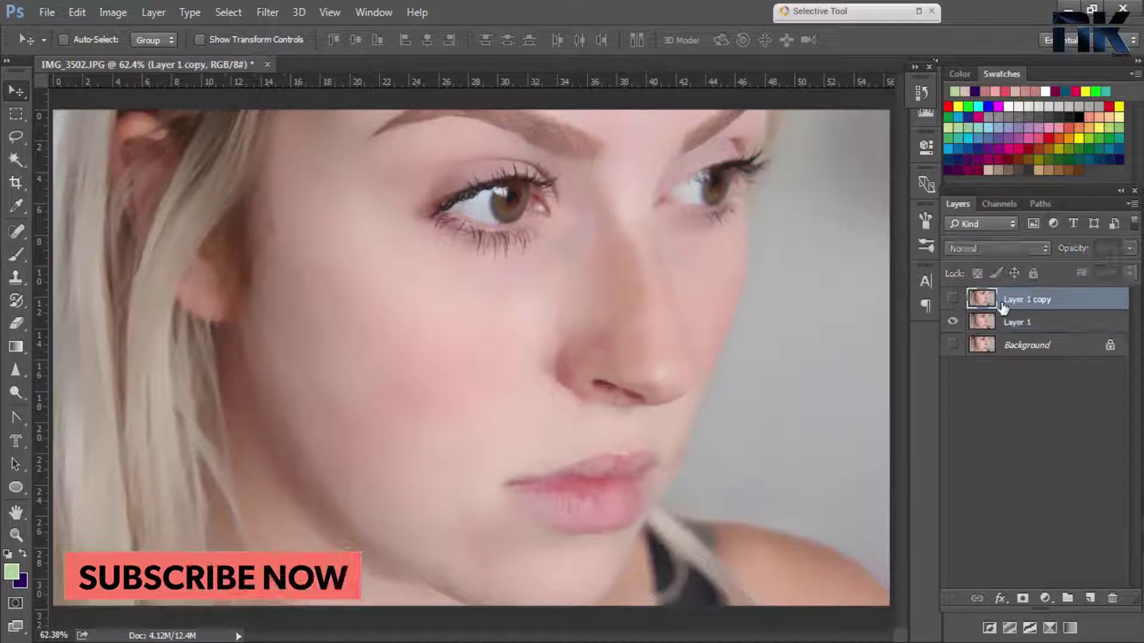
{"action": "left_click", "coordinate": [954, 299]}
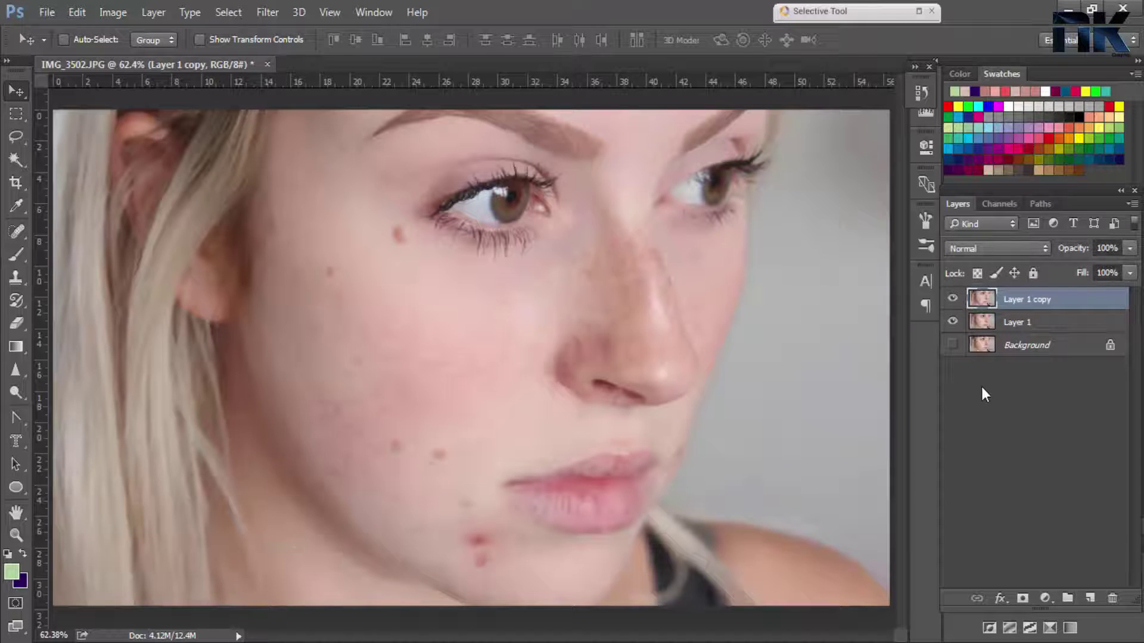
{"action": "left_click", "coordinate": [952, 300]}
{"action": "left_click", "coordinate": [952, 299]}
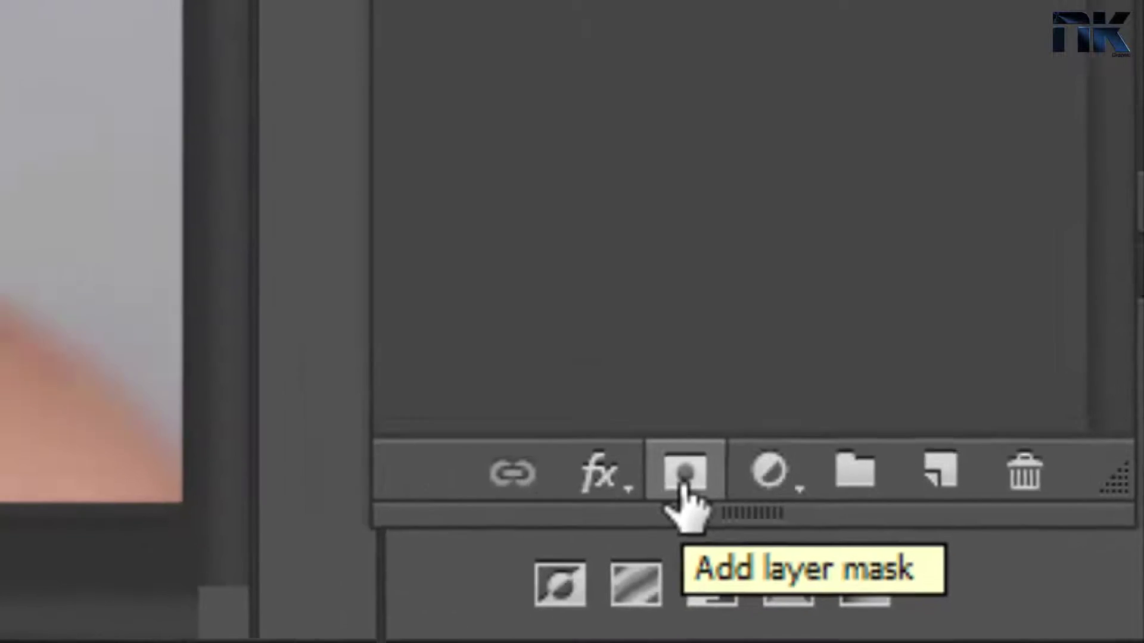
{"action": "left_click", "coordinate": [512, 429]}
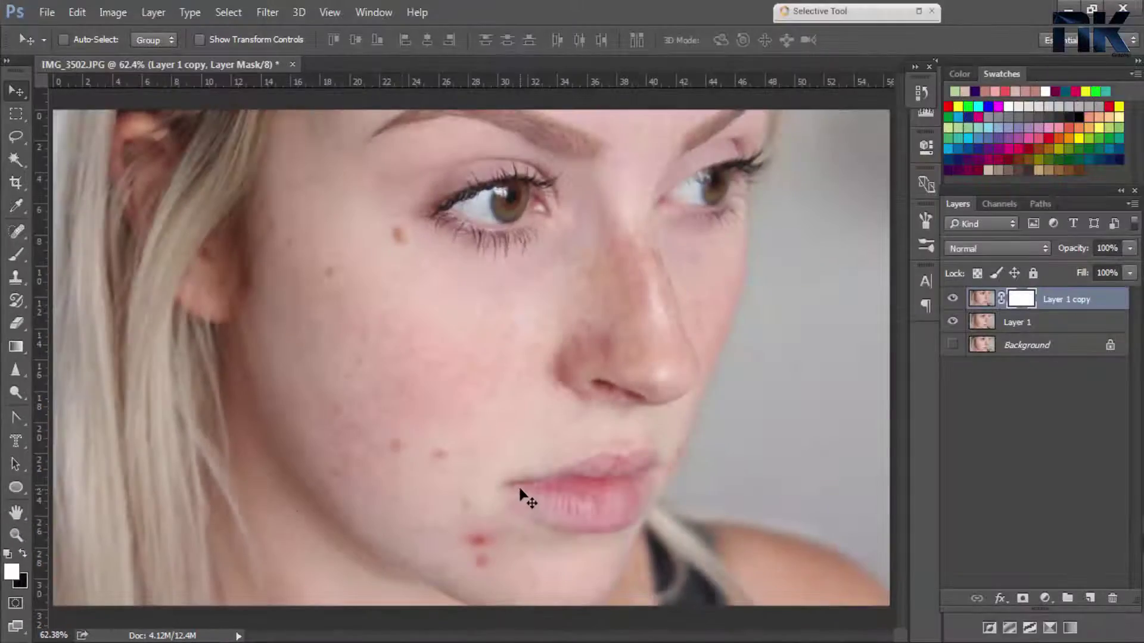
Step: Invert Layer 1 copy's mask to black and zoom in on the eyes and nose
{"action": "key", "text": "ctrl+i"}
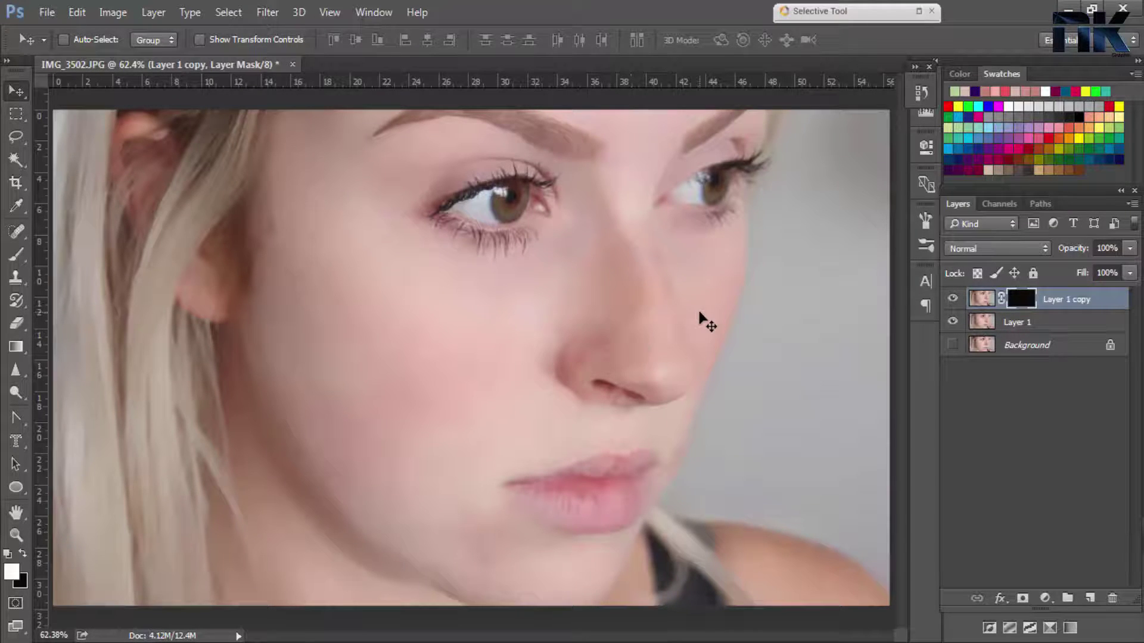
{"action": "key", "text": "ctrl"}
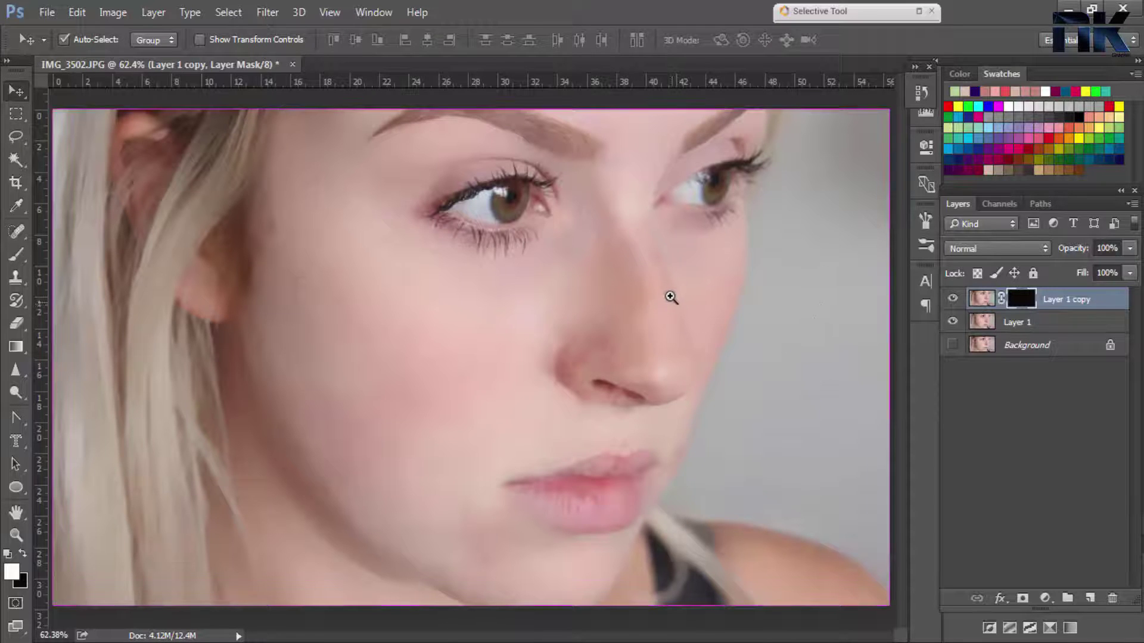
{"action": "left_click_drag", "start_coordinate": [630, 220], "coordinate": [685, 217]}
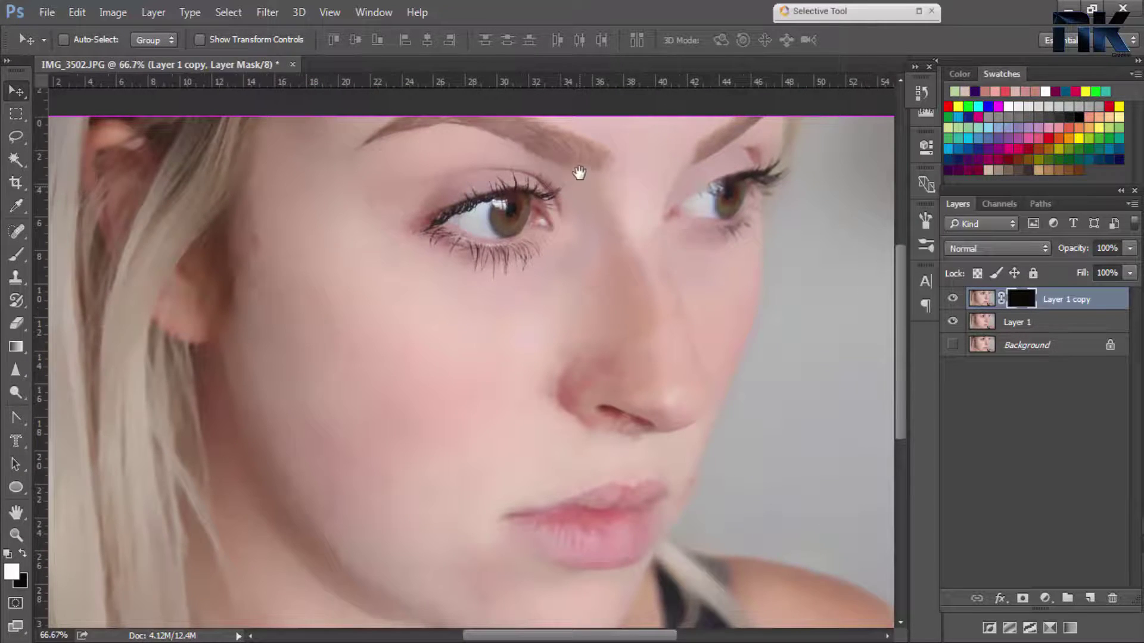
{"action": "mouse_move", "coordinate": [583, 171]}
{"action": "left_mouse_down"}
{"action": "mouse_move", "coordinate": [627, 238]}
{"action": "mouse_move", "coordinate": [608, 238]}
{"action": "left_mouse_up"}
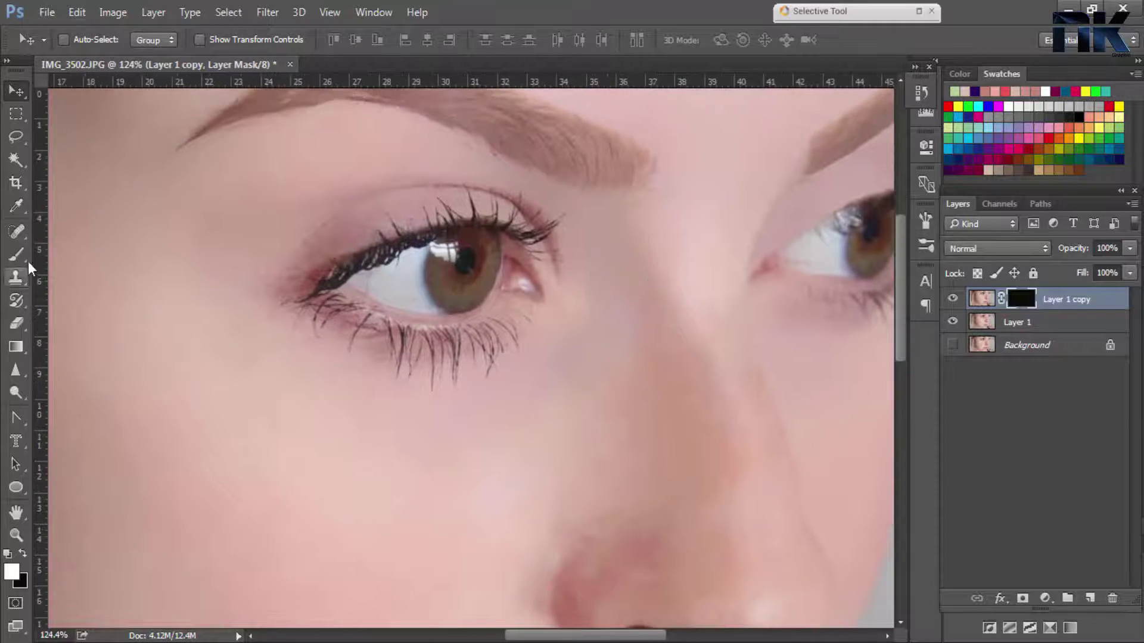
Step: Choose the Brush tool and paint white on the mask to restore the eyebrow's sharp detail
{"action": "left_click", "coordinate": [20, 253]}
{"action": "left_click", "coordinate": [78, 256]}
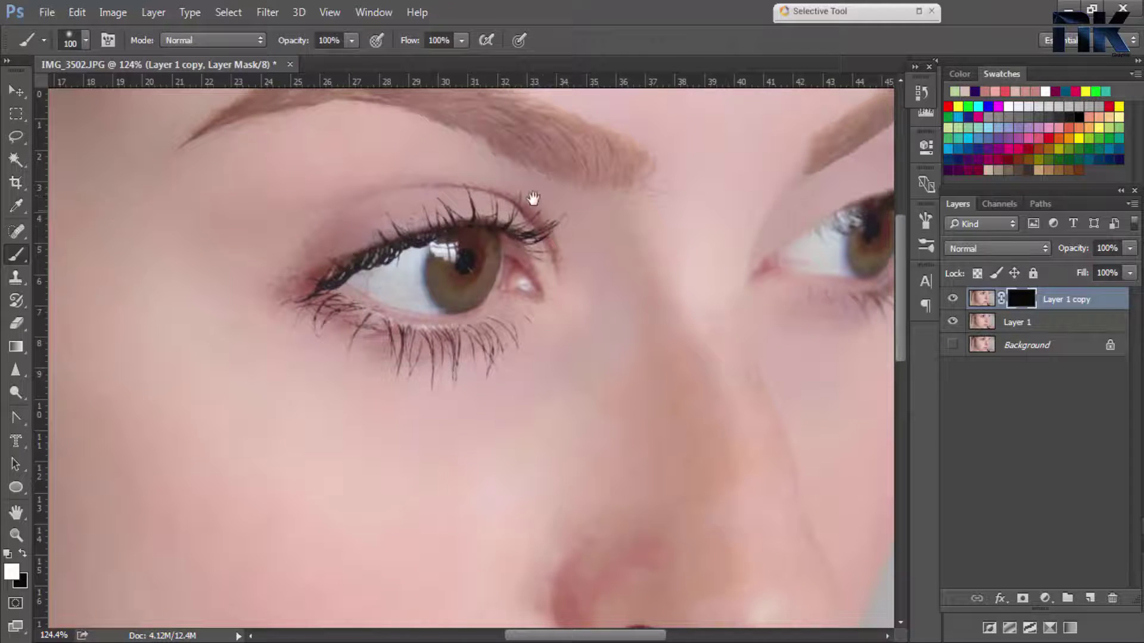
{"action": "left_click_drag", "start_coordinate": [533, 198], "coordinate": [524, 276]}
{"action": "scroll", "coordinate": [480, 225], "scroll_direction": "up", "scroll_amount": 1}
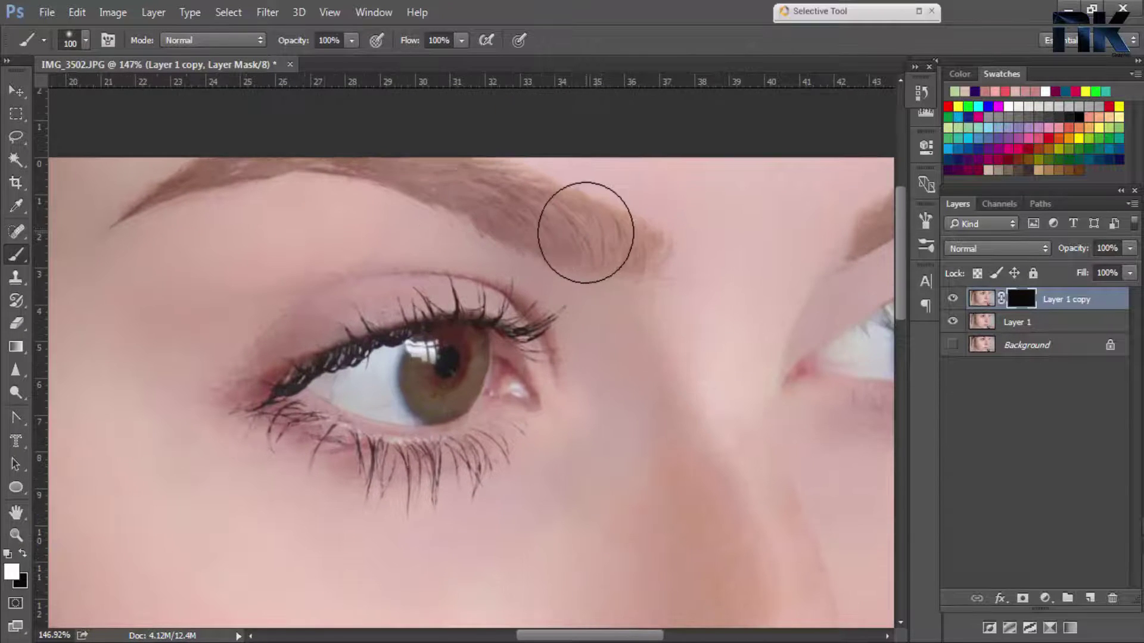
{"action": "key", "text": "]"}
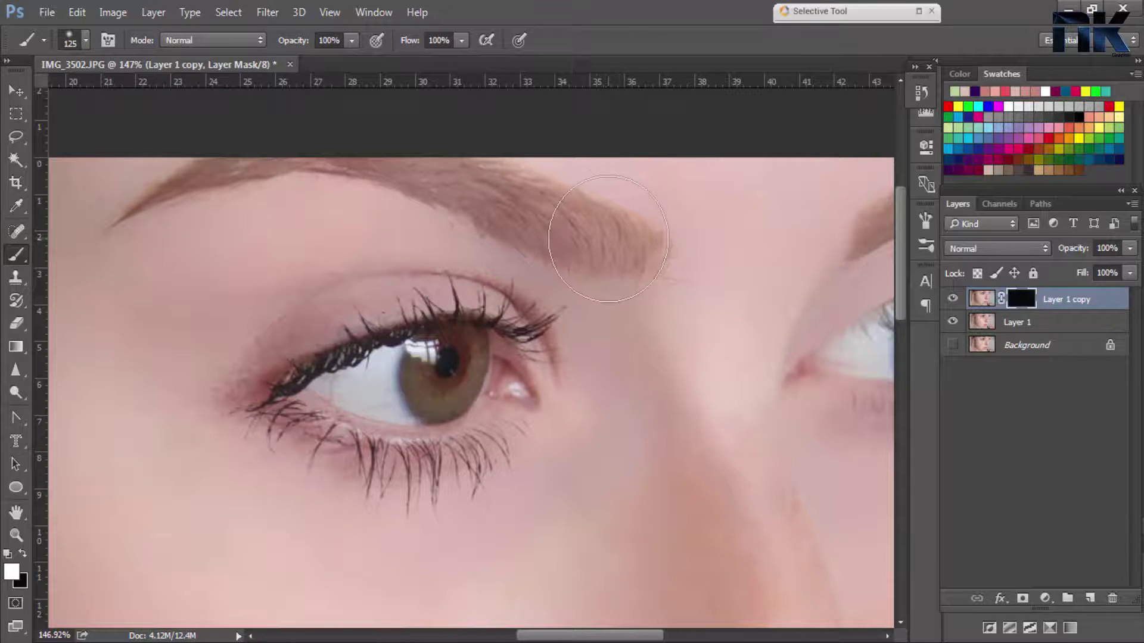
{"action": "left_click_drag", "start_coordinate": [607, 258], "coordinate": [613, 242]}
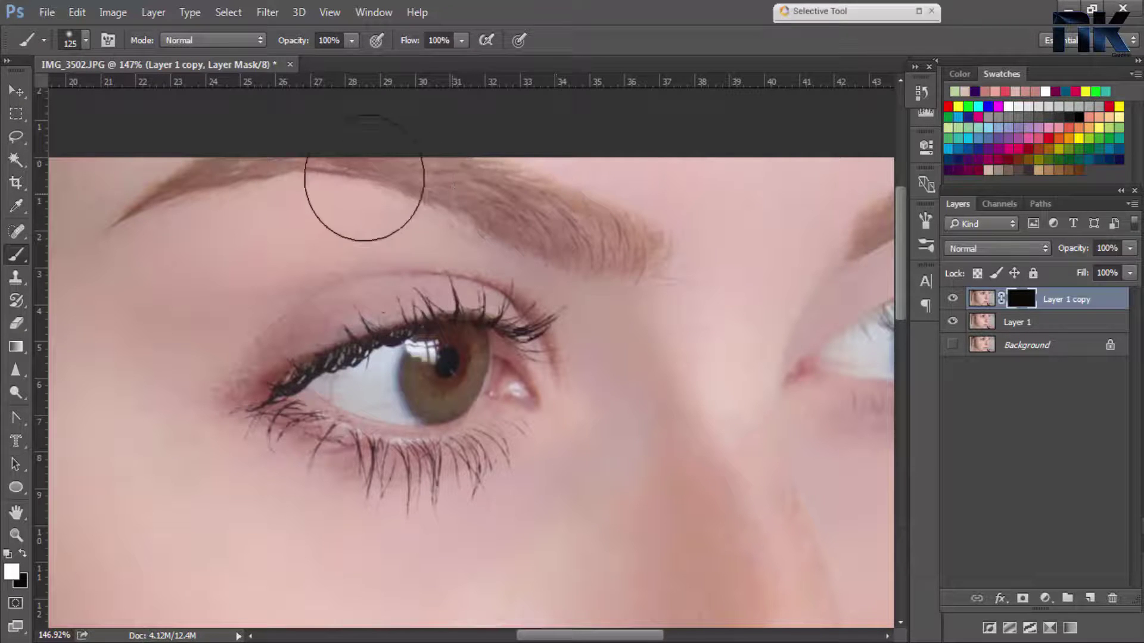
{"action": "left_click_drag", "start_coordinate": [174, 191], "coordinate": [510, 192]}
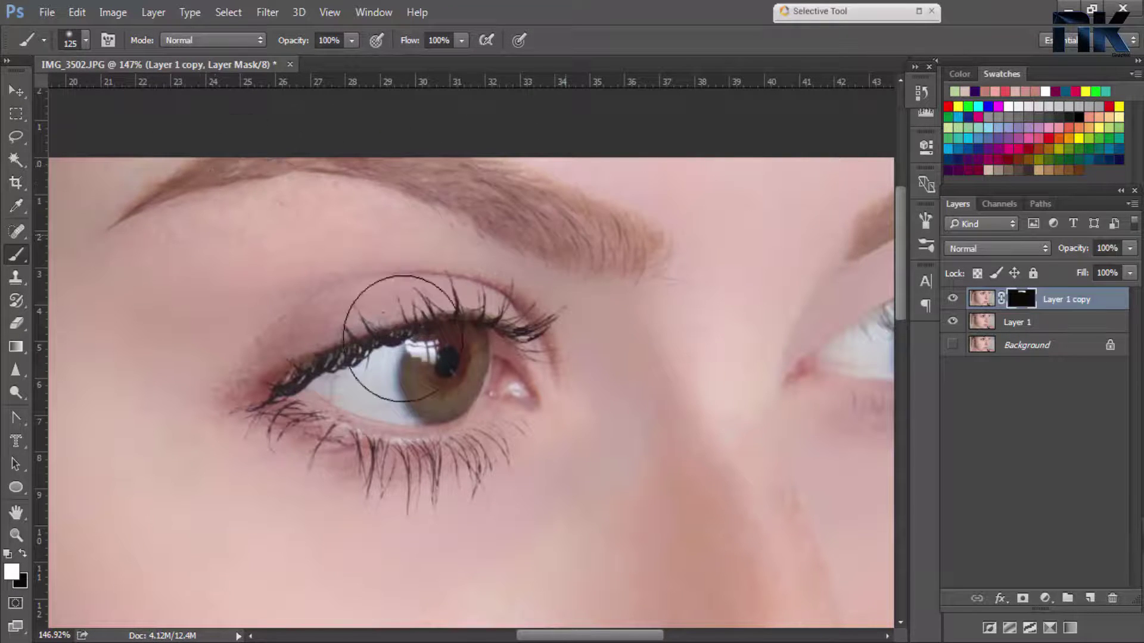
Step: Paint back the sharp detail of the iris and the other eye
{"action": "left_click_drag", "start_coordinate": [358, 366], "coordinate": [481, 377]}
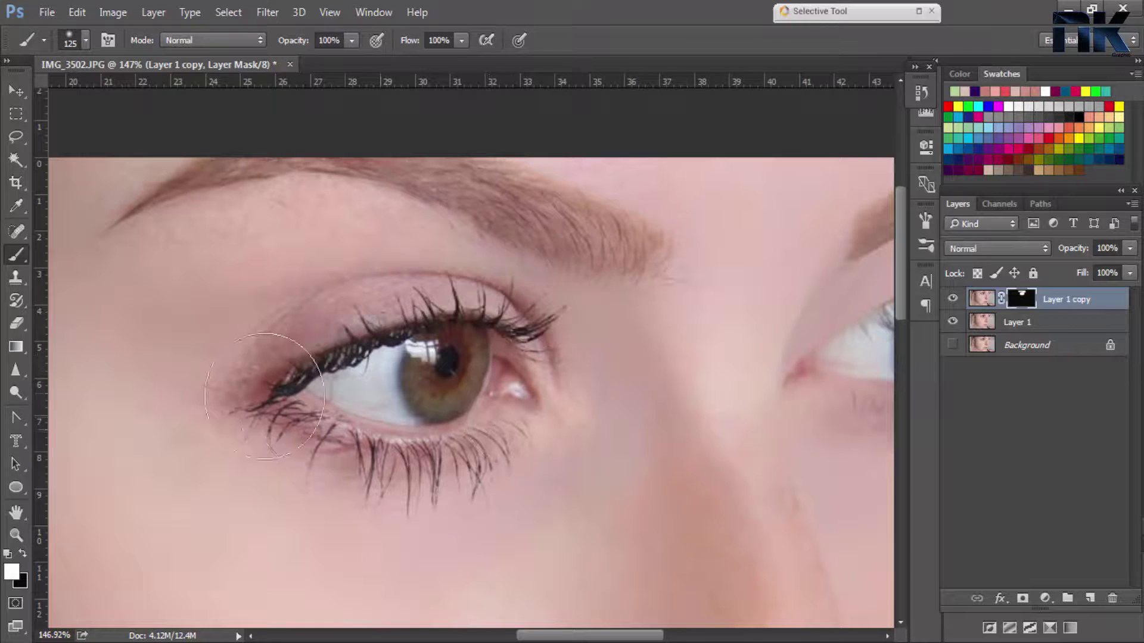
{"action": "left_click_drag", "start_coordinate": [567, 324], "coordinate": [485, 322]}
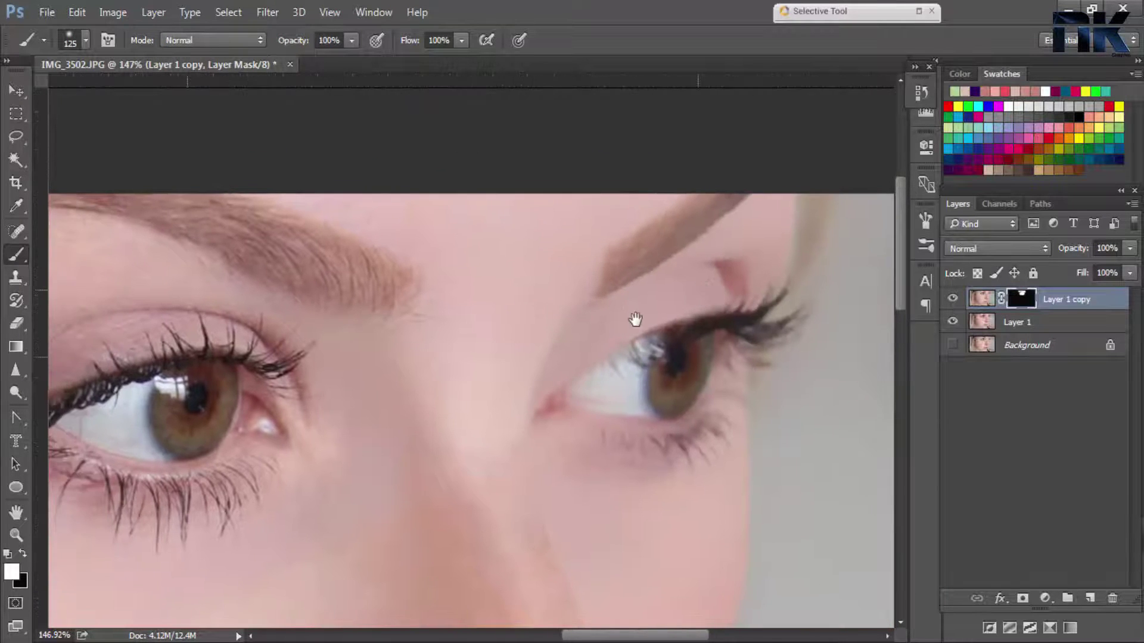
{"action": "left_click_drag", "start_coordinate": [635, 320], "coordinate": [594, 317]}
{"action": "left_click_drag", "start_coordinate": [613, 230], "coordinate": [556, 409]}
Step: Size the brush to 50 for the lips, then at 250 restore the sharp hair beside the ear
{"action": "key", "text": "ctrl+1"}
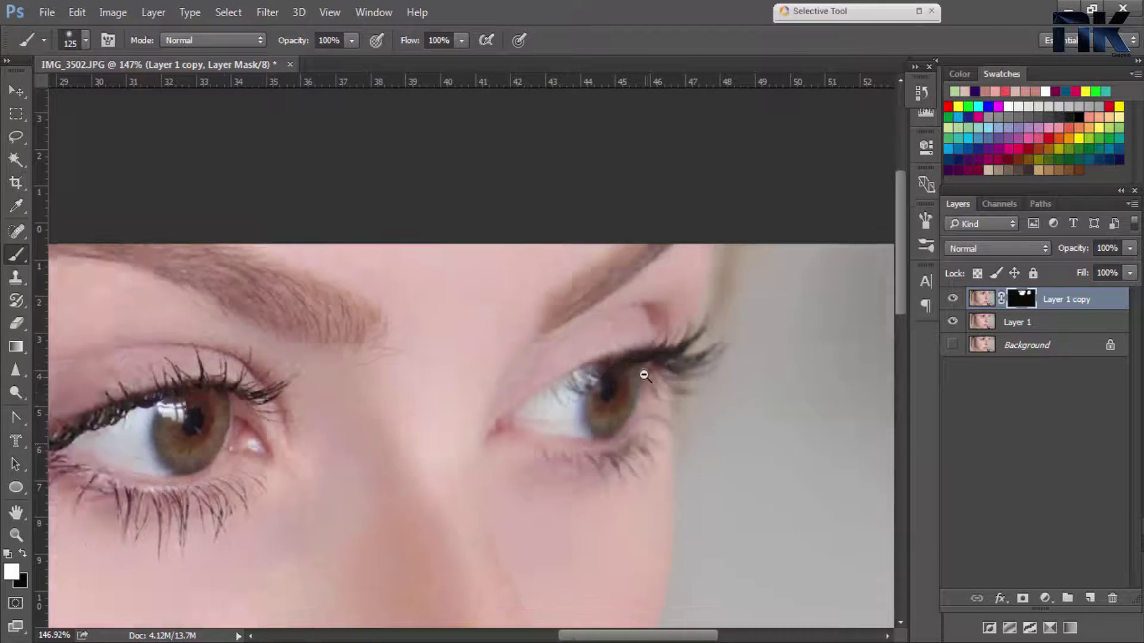
{"action": "left_click_drag", "start_coordinate": [644, 375], "coordinate": [611, 258]}
{"action": "key", "text": "ctrl+plus"}
{"action": "key", "text": "bracketleft"}
{"action": "key", "text": "bracketleft"}
{"action": "key", "text": "bracketleft"}
{"action": "key", "text": "bracketleft"}
{"action": "key", "text": "bracketleft"}
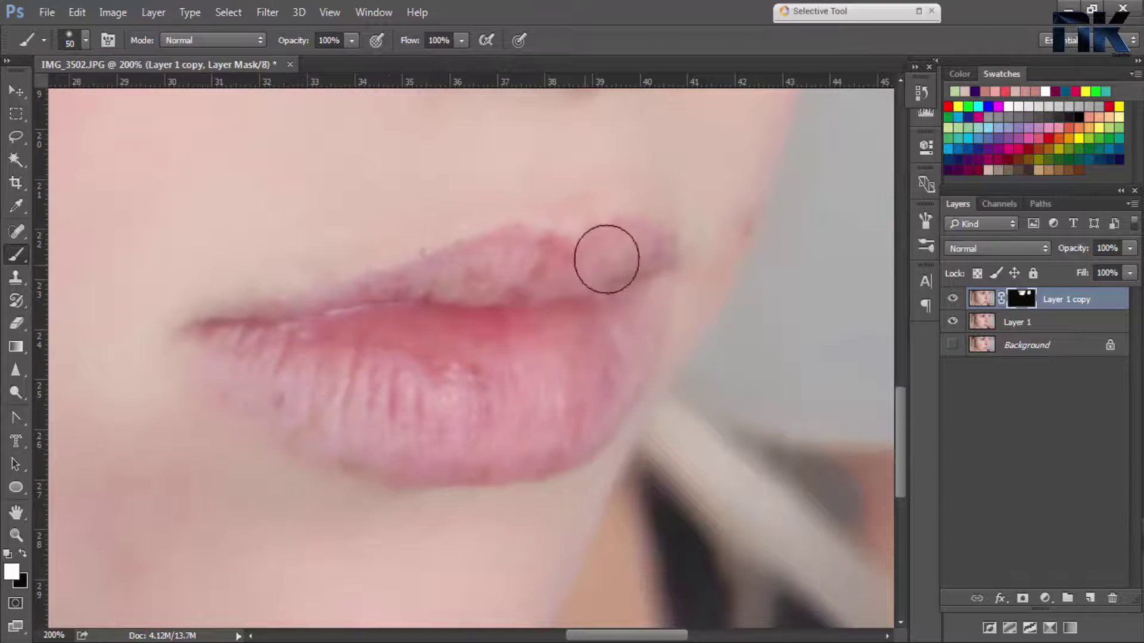
{"action": "key", "text": "ctrl+minus"}
{"action": "key", "text": "ctrl+minus"}
{"action": "left_click_drag", "start_coordinate": [389, 293], "coordinate": [404, 439]}
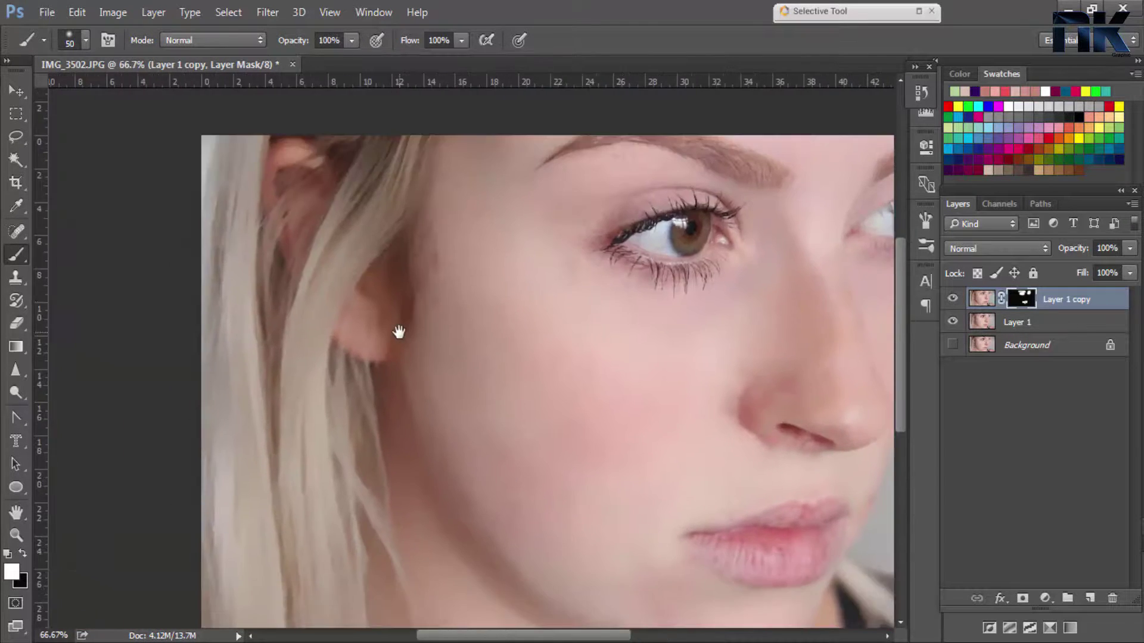
{"action": "key", "text": "bracketright"}
{"action": "left_click_drag", "start_coordinate": [262, 375], "coordinate": [255, 307]}
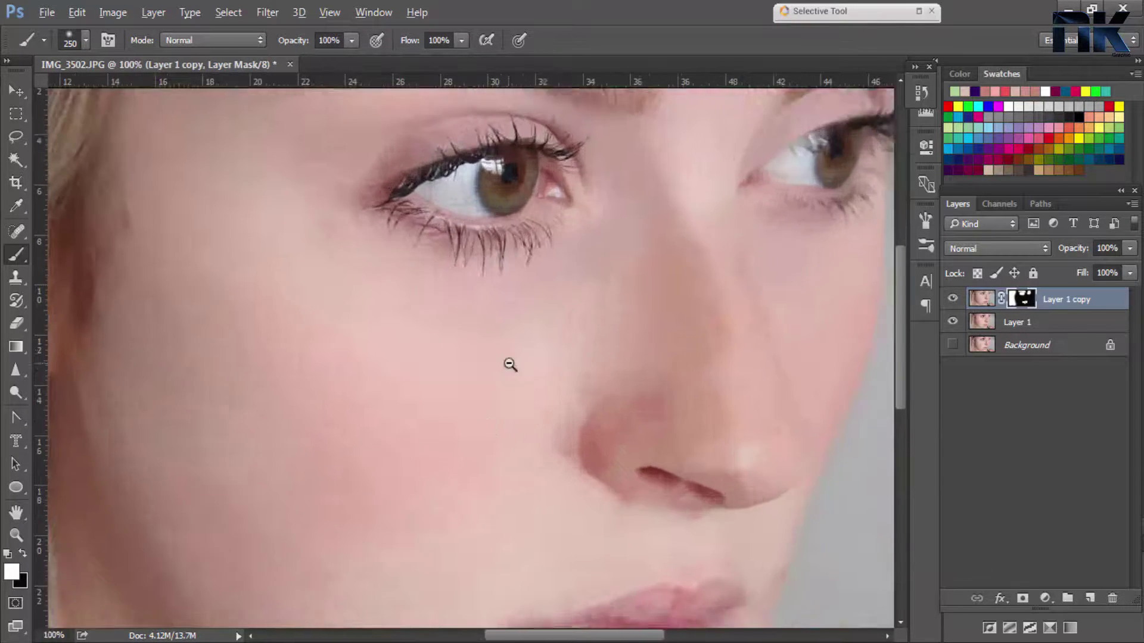
{"action": "left_click_drag", "start_coordinate": [454, 307], "coordinate": [651, 370]}
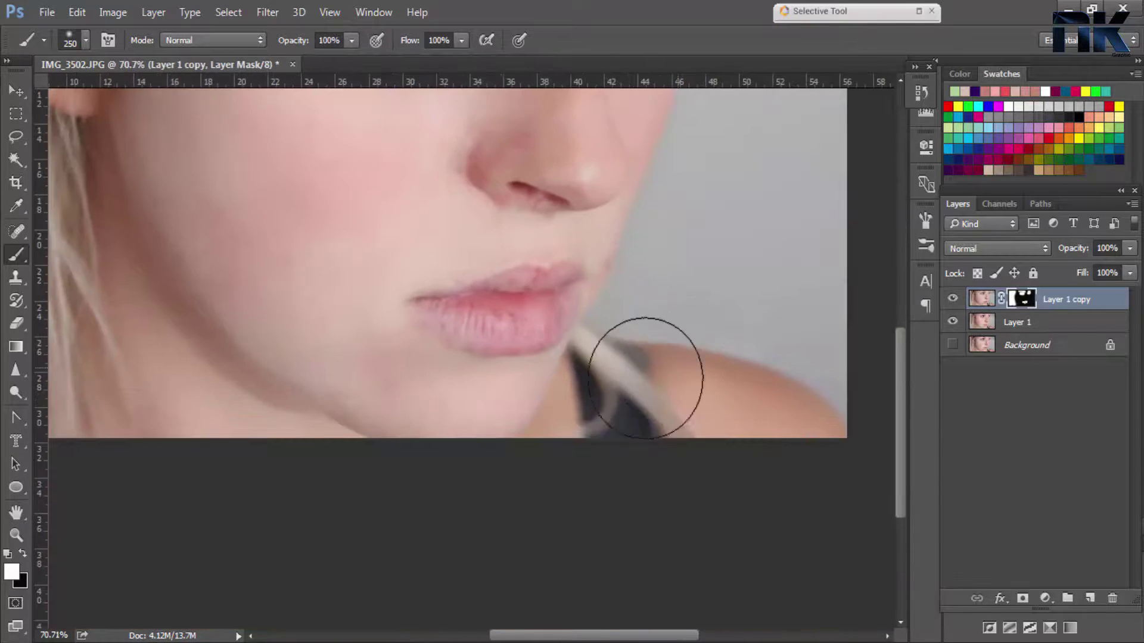
{"action": "left_click", "coordinate": [567, 315], "text": "ctrl"}
{"action": "mouse_move", "coordinate": [566, 314]}
{"action": "left_mouse_down"}
{"action": "mouse_move", "coordinate": [602, 347]}
{"action": "mouse_move", "coordinate": [649, 345]}
{"action": "left_mouse_up"}
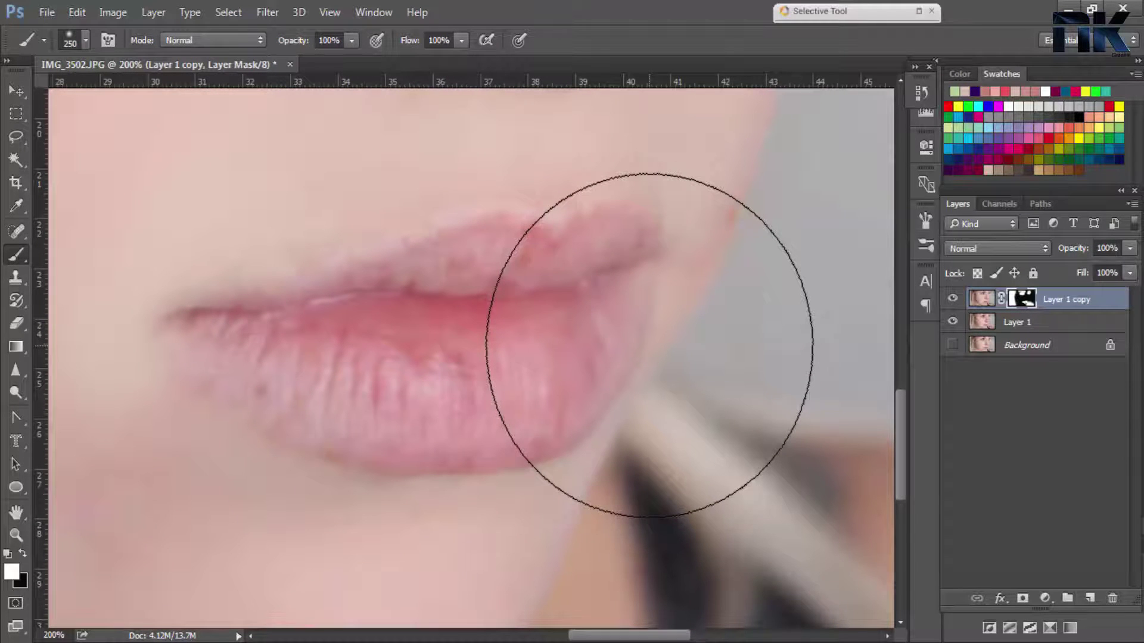
Step: Spot-heal the rough texture along the upper lip, lower lip and left lip corner on Layer 1
{"action": "left_click", "coordinate": [1017, 322]}
{"action": "key", "text": "j"}
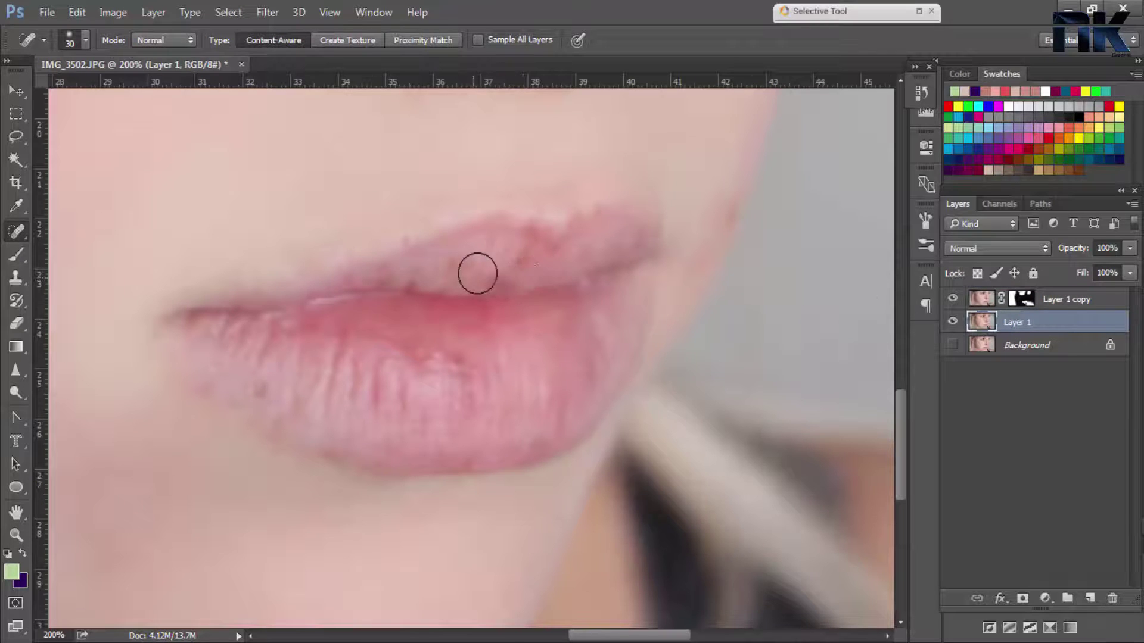
{"action": "left_click_drag", "start_coordinate": [434, 262], "coordinate": [506, 271]}
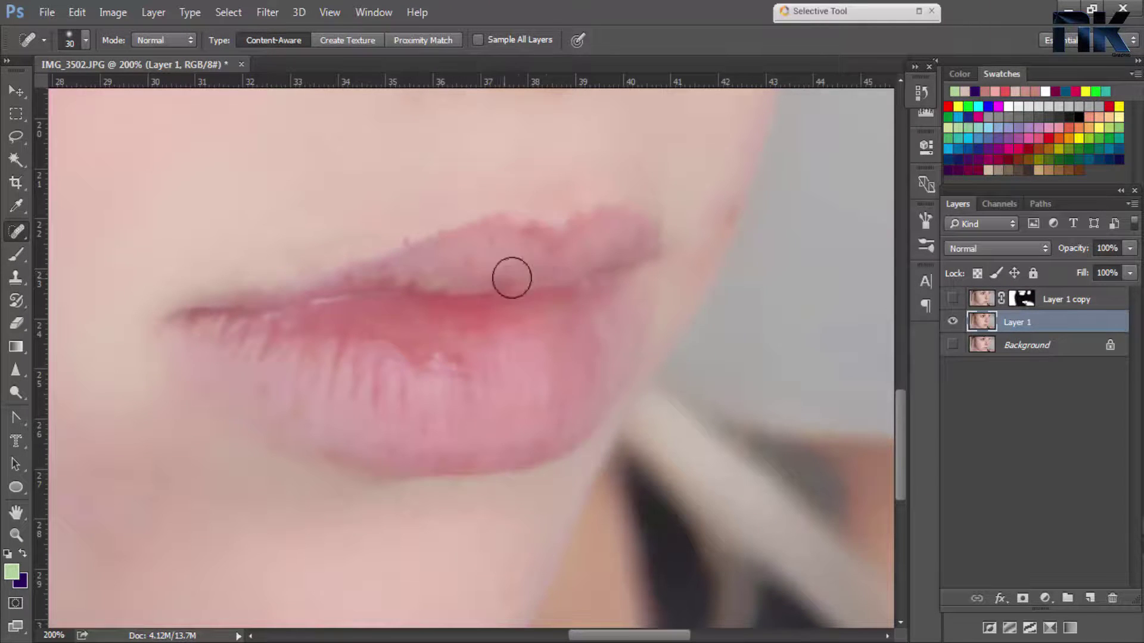
{"action": "left_click_drag", "start_coordinate": [374, 360], "coordinate": [370, 403]}
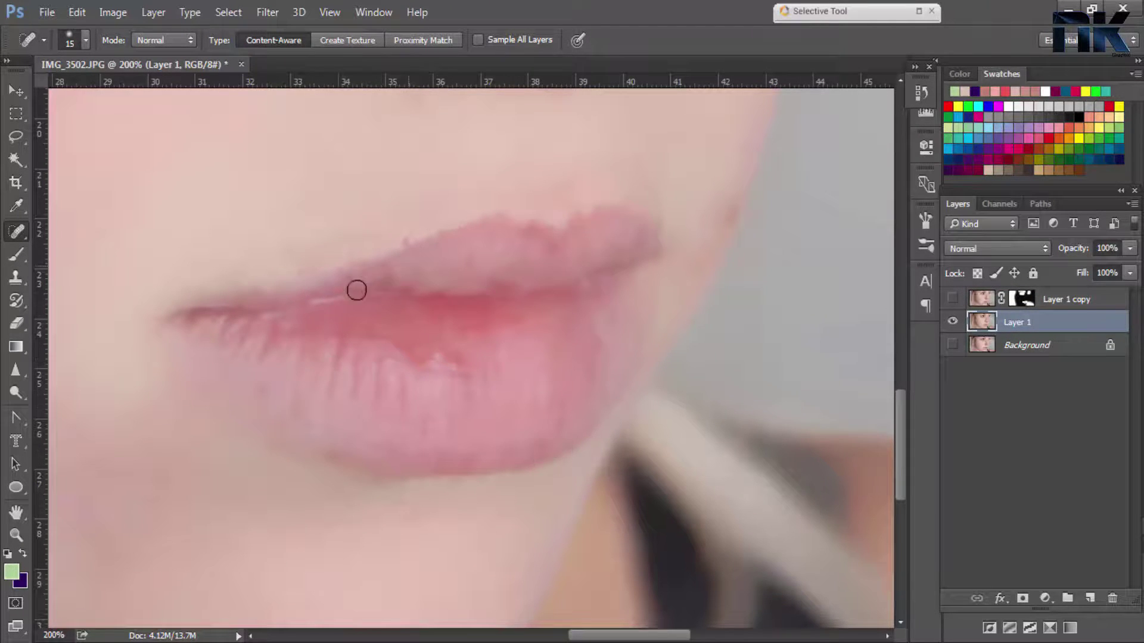
{"action": "left_click", "coordinate": [485, 258]}
{"action": "left_click_drag", "start_coordinate": [534, 248], "coordinate": [620, 221]}
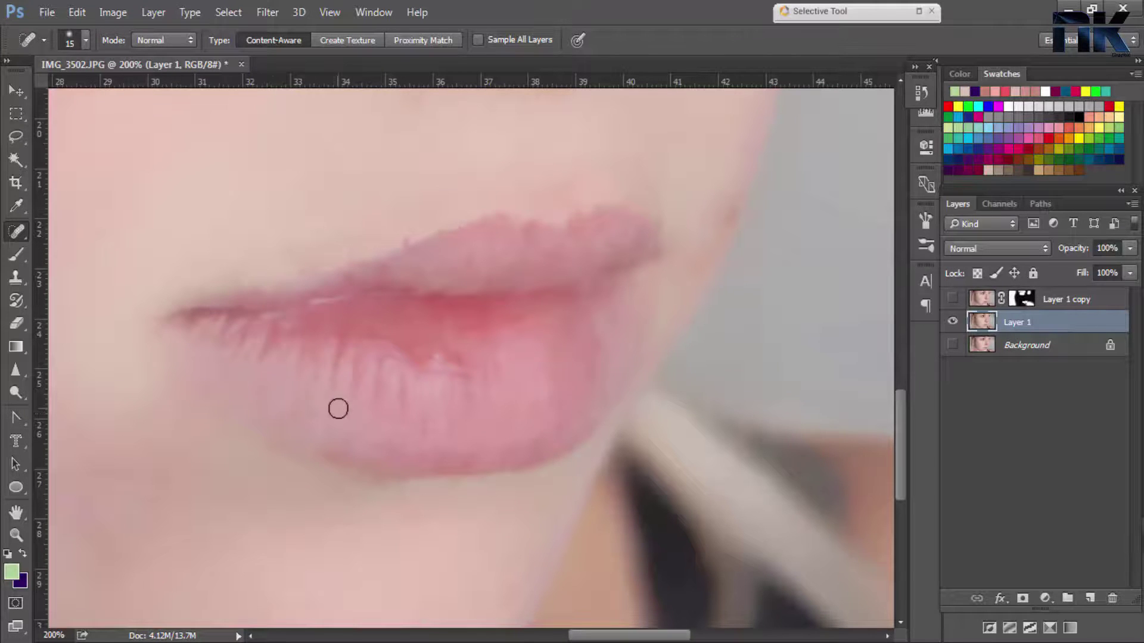
{"action": "left_click_drag", "start_coordinate": [186, 340], "coordinate": [191, 319]}
Step: Show Layer 1 copy again and target its mask with the Brush in default black and white
{"action": "left_click", "coordinate": [953, 299]}
{"action": "left_click", "coordinate": [953, 299]}
{"action": "left_click", "coordinate": [953, 299]}
{"action": "left_click", "coordinate": [1021, 299]}
{"action": "key", "text": "b"}
{"action": "key", "text": "d"}
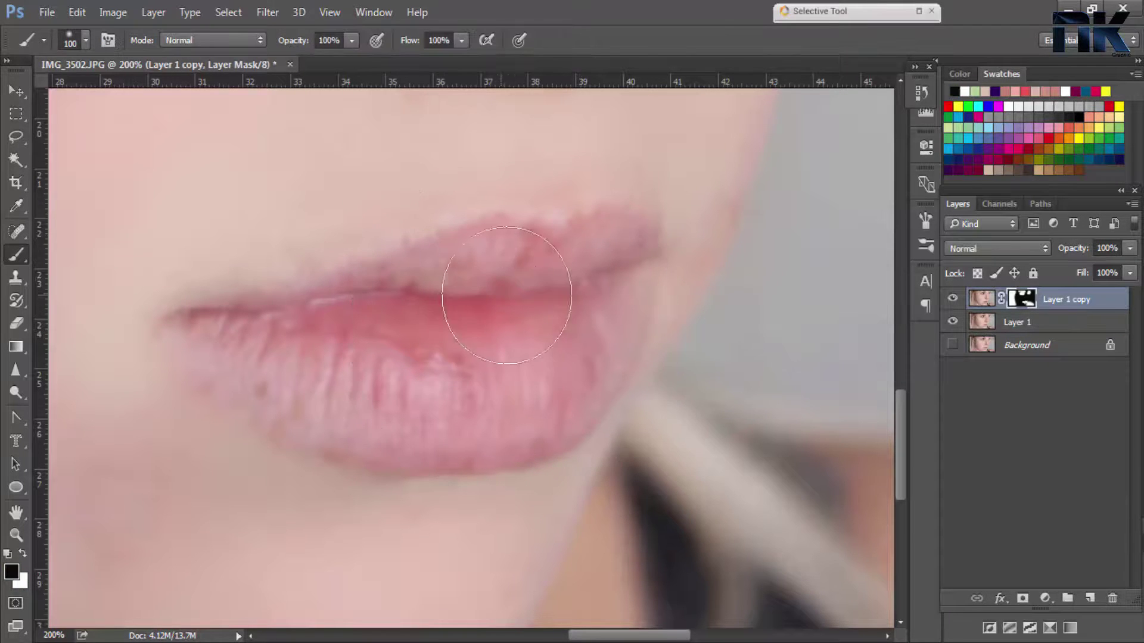
Step: Zoom out to fit the whole retouched portrait on screen
{"action": "key", "text": "ctrl+minus"}
{"action": "key", "text": "ctrl+minus"}
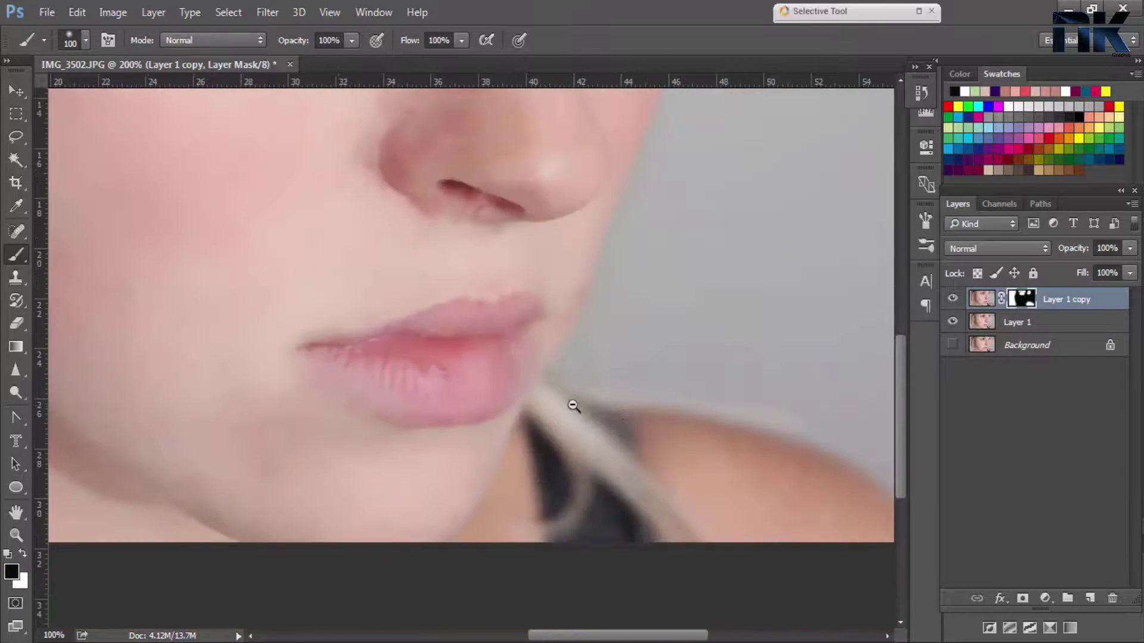
{"action": "key", "text": "ctrl+minus"}
{"action": "key", "text": "ctrl+plus"}
{"action": "key", "text": "ctrl+minus"}
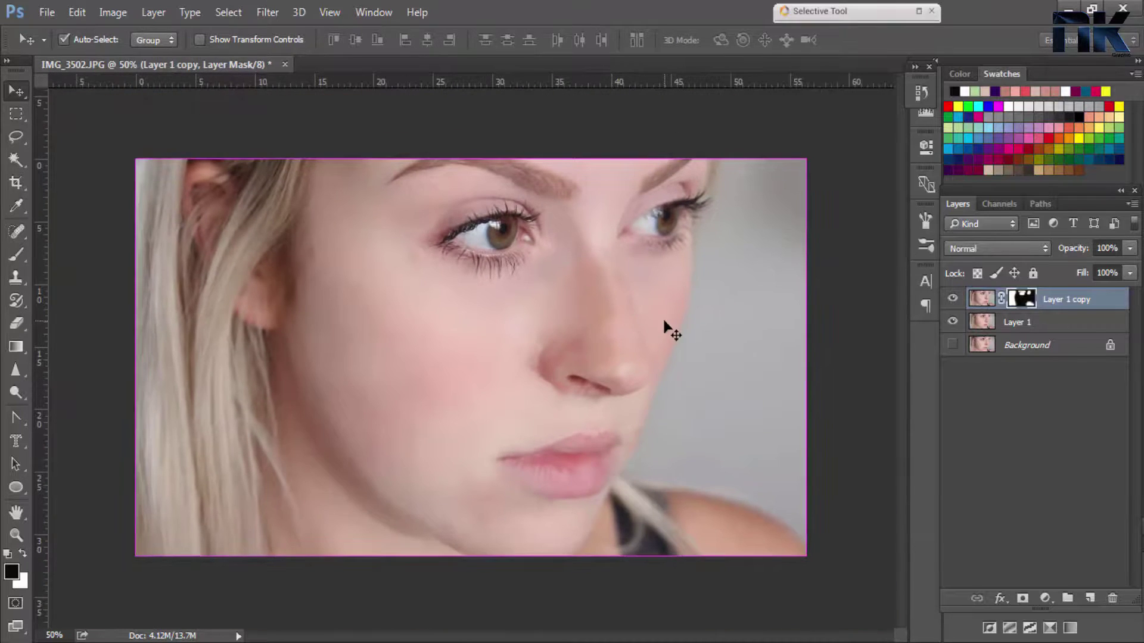
{"action": "key", "text": "ctrl+0"}
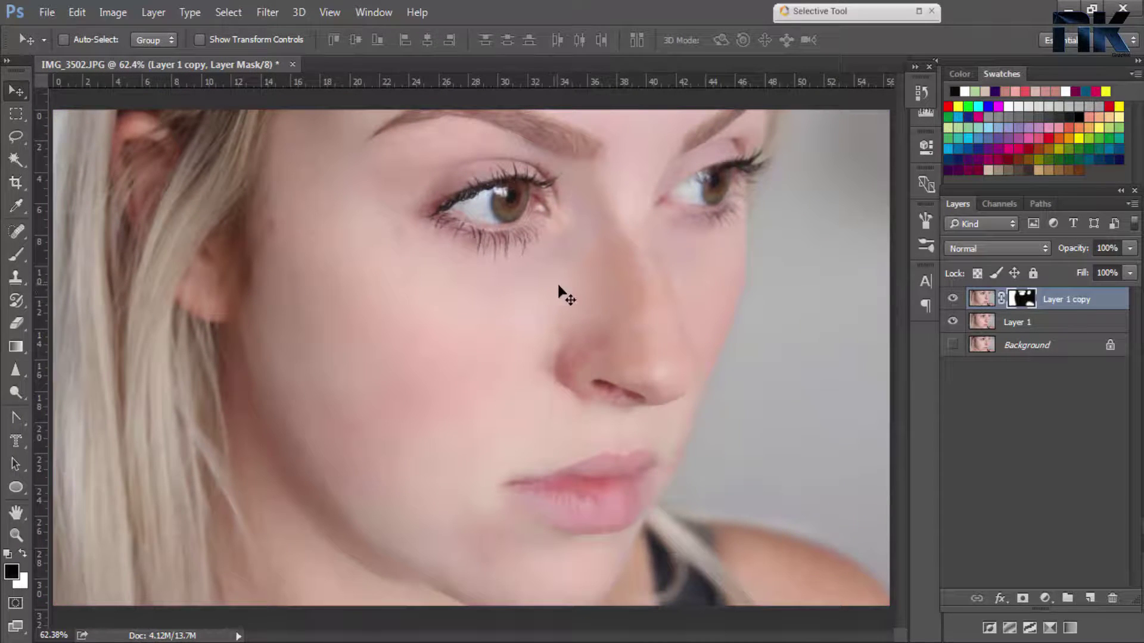
Step: Group Layer 1 and Layer 1 copy into Group 1, then hide and show it
{"action": "left_click", "coordinate": [1062, 321], "text": "shift"}
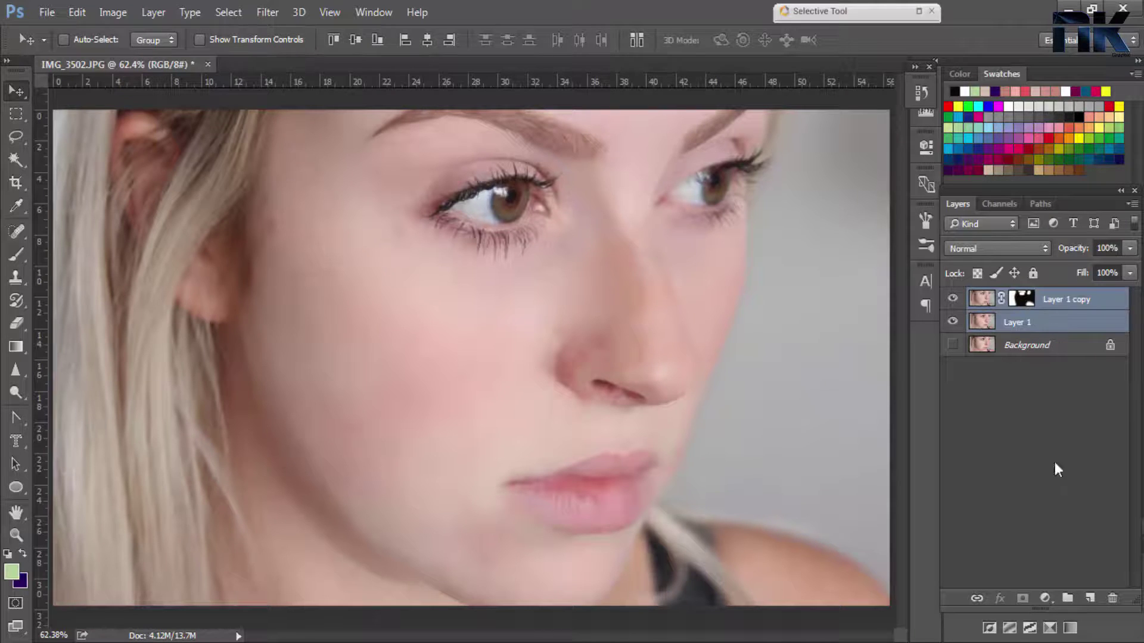
{"action": "left_click", "coordinate": [1068, 597]}
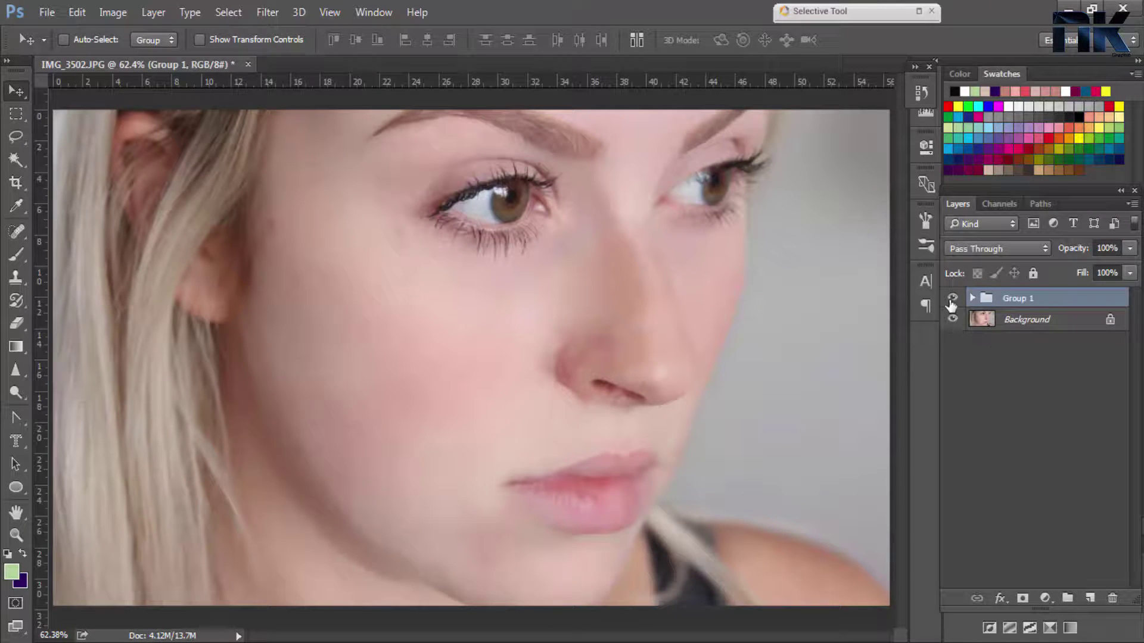
{"action": "left_click", "coordinate": [951, 301]}
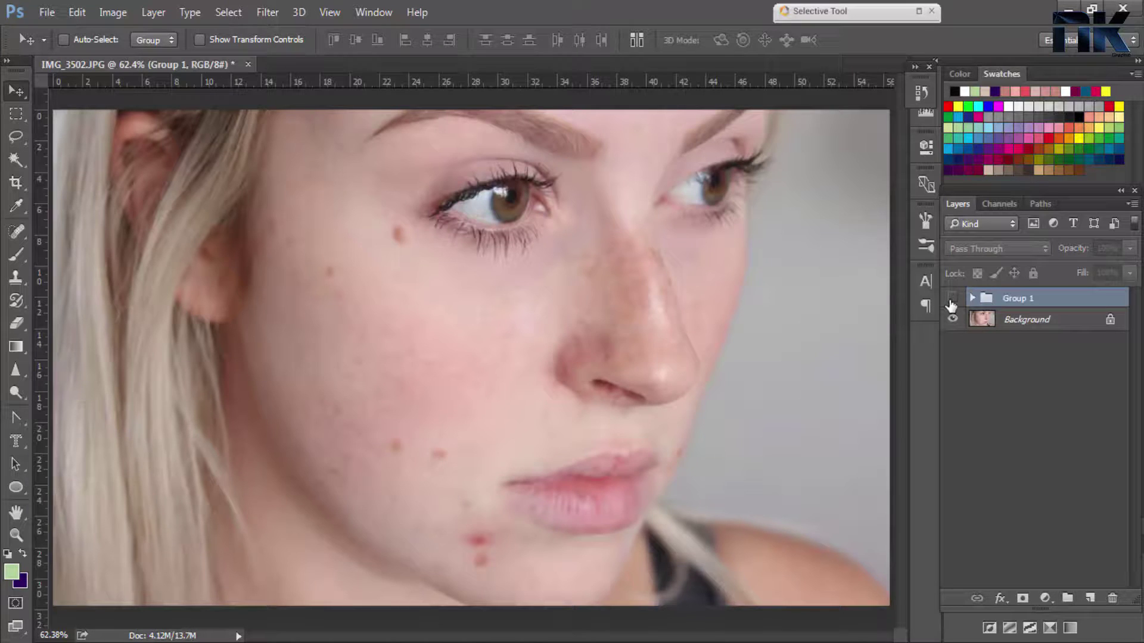
{"action": "left_click", "coordinate": [952, 298]}
Step: Toggle Group 1's visibility at different zooms to compare before and after retouching
{"action": "key", "text": "ctrl+plus"}
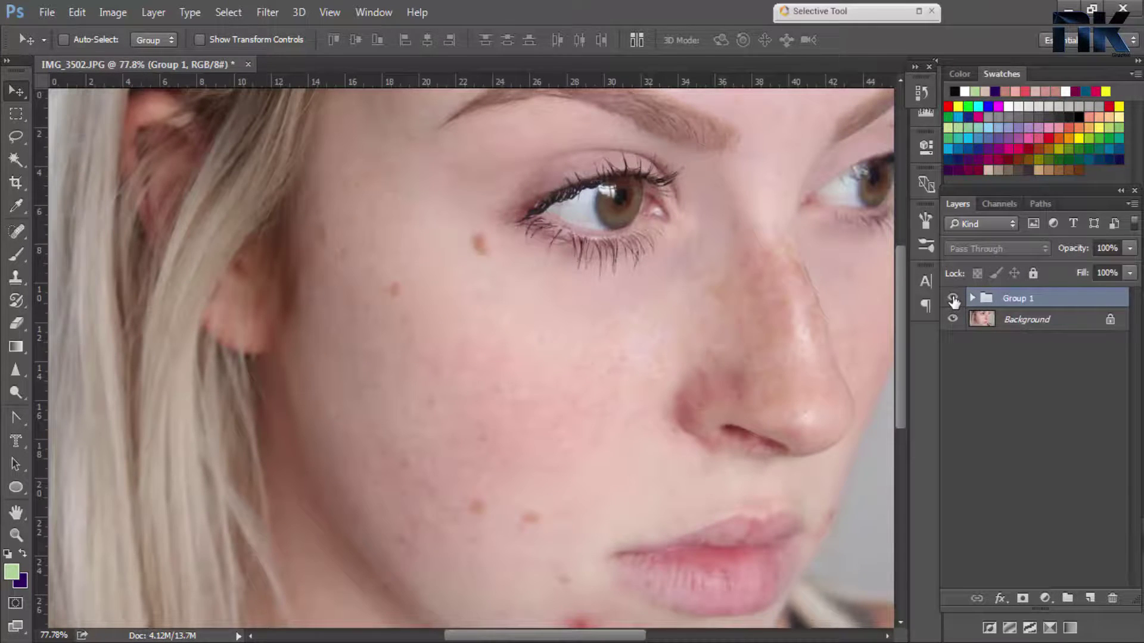
{"action": "left_click", "coordinate": [952, 298]}
{"action": "key", "text": "ctrl+minus"}
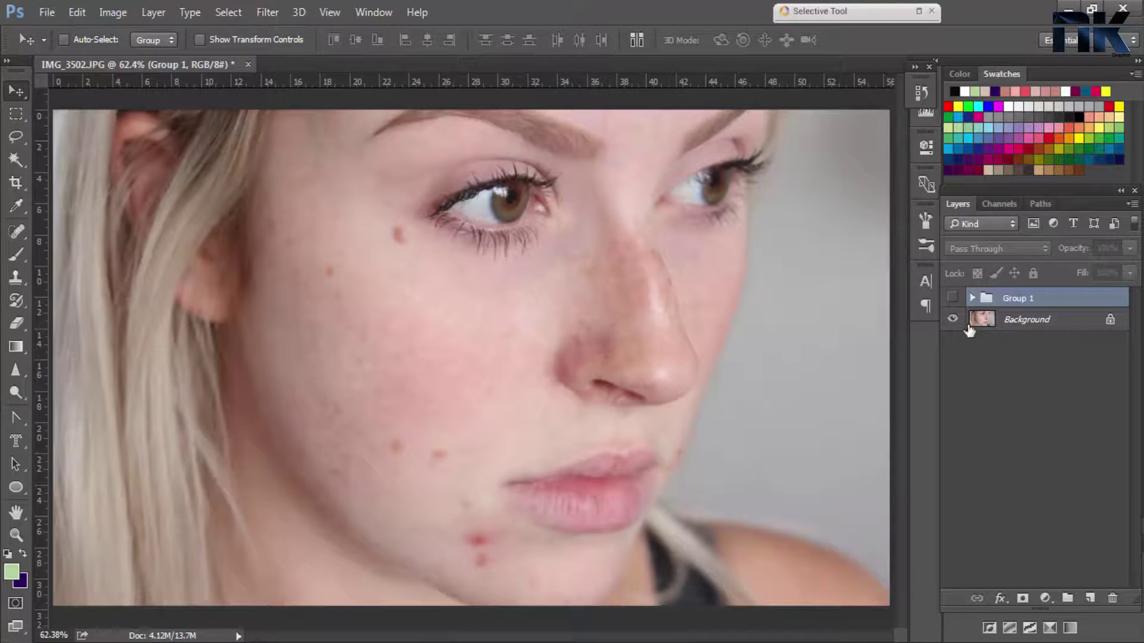
{"action": "left_click", "coordinate": [952, 298]}
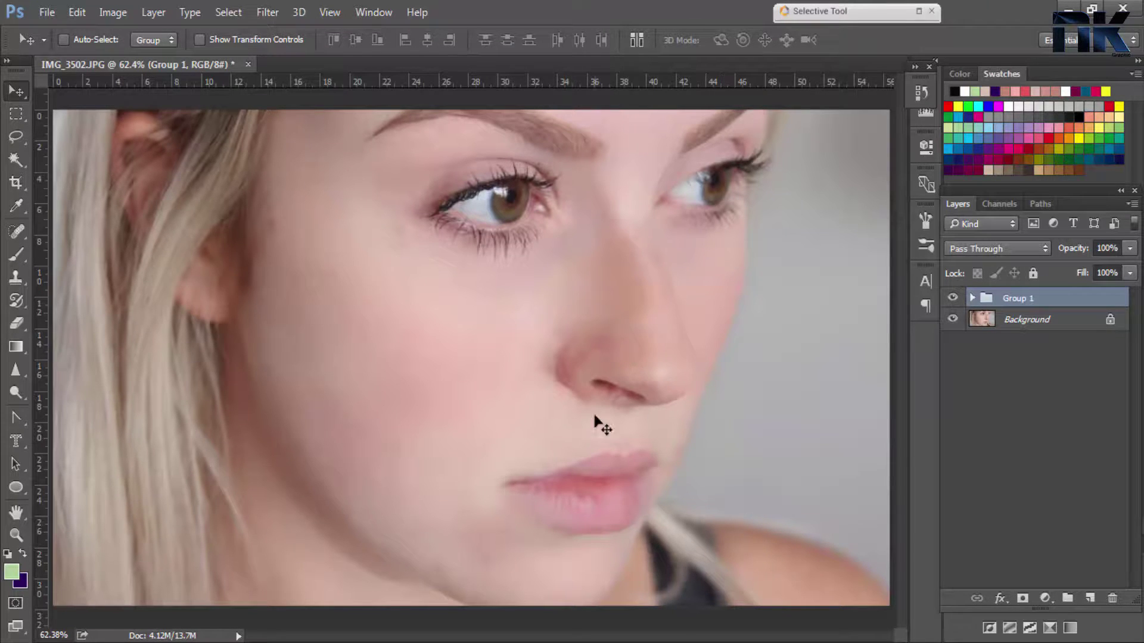
{"action": "left_click", "coordinate": [956, 301]}
{"action": "left_click", "coordinate": [955, 302]}
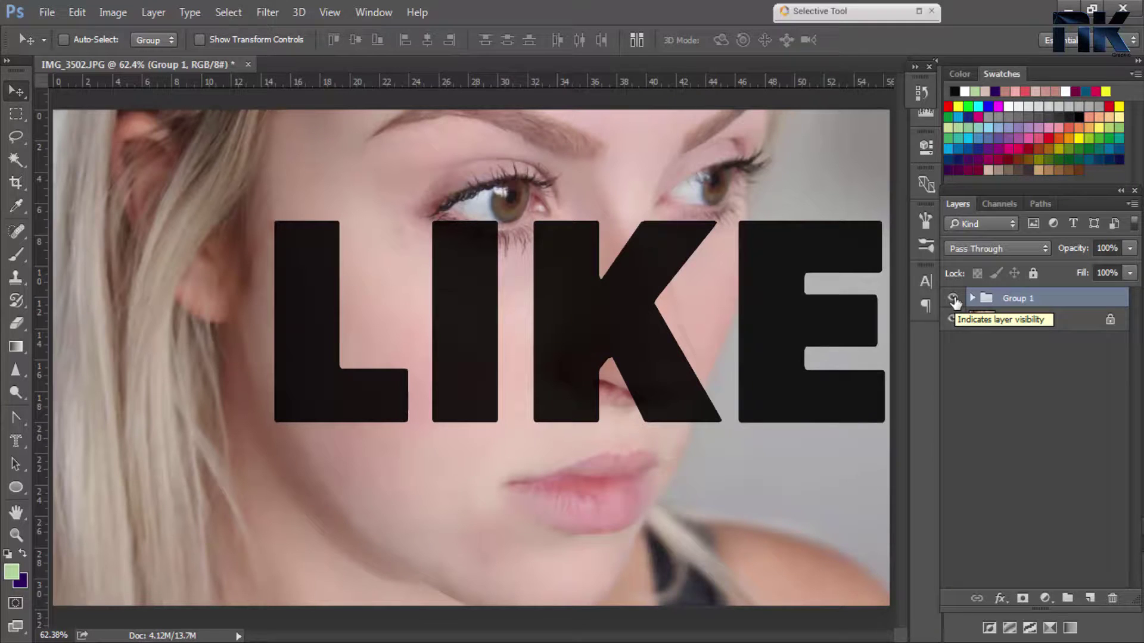
Step: Turn off Group 1's visibility to reveal the unretouched, blemished face
{"action": "left_click", "coordinate": [955, 302]}
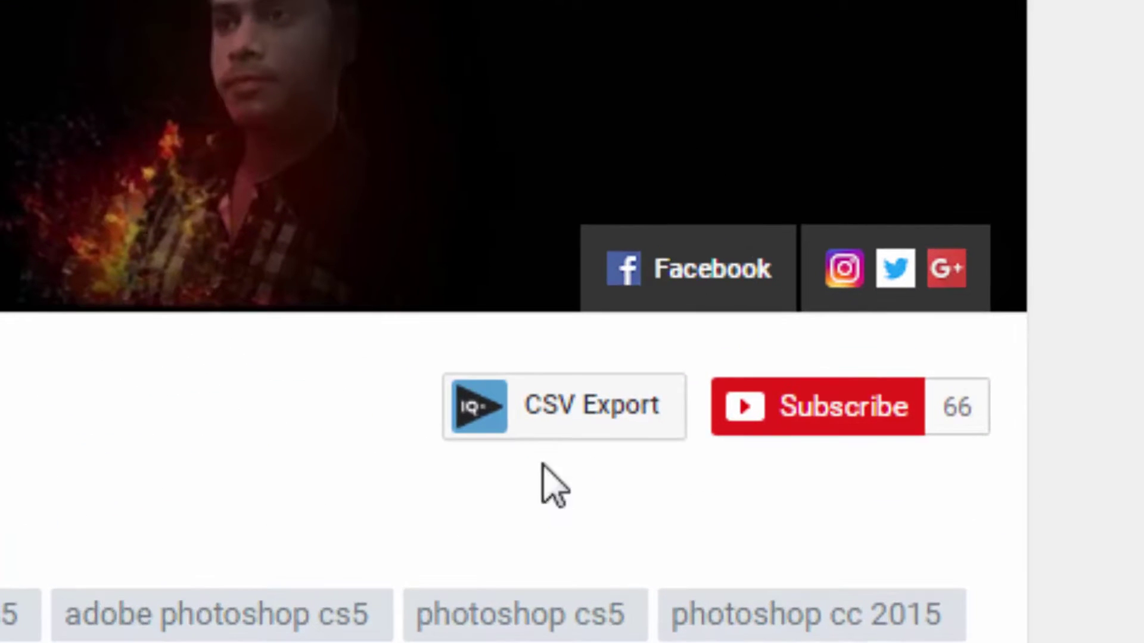
Step: Subscribe to the channel and save 'Send me all notifications for this channel'
{"action": "left_click", "coordinate": [767, 408]}
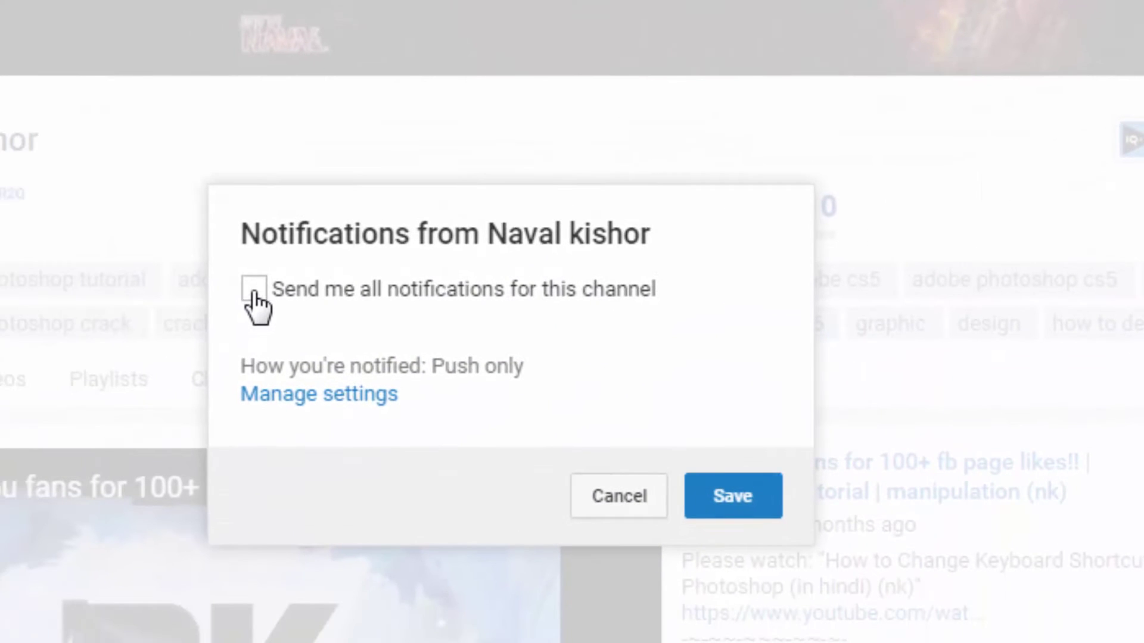
{"action": "left_click", "coordinate": [252, 292]}
{"action": "left_click", "coordinate": [735, 495]}
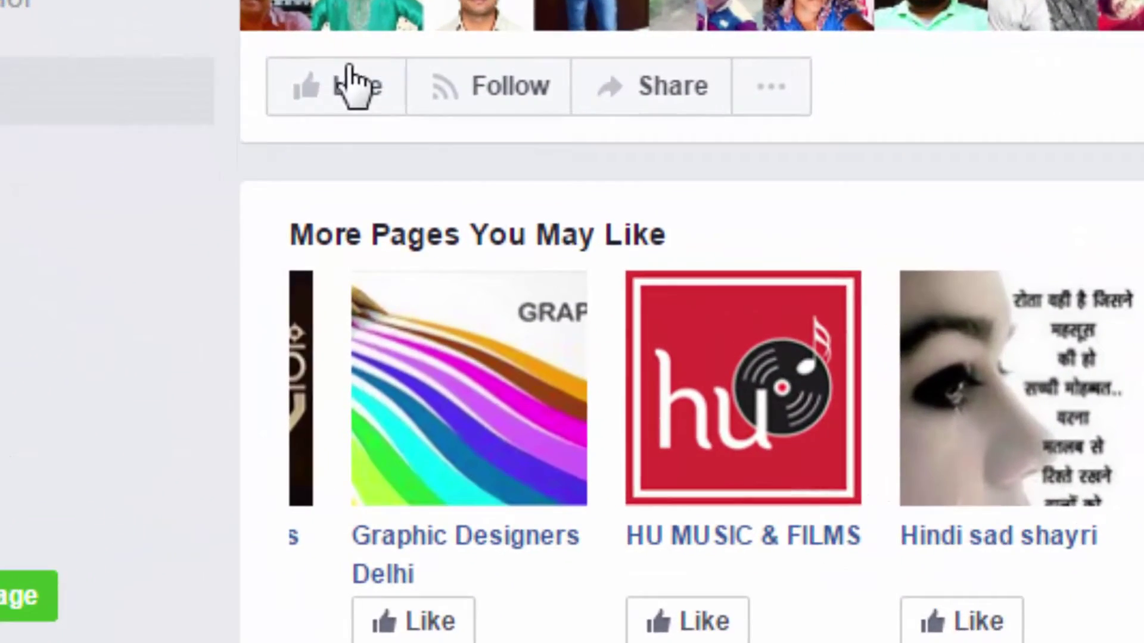
Step: Like the Photoshop tutorial page and set its Following option to See First
{"action": "left_click", "coordinate": [350, 68]}
{"action": "mouse_move", "coordinate": [350, 305]}
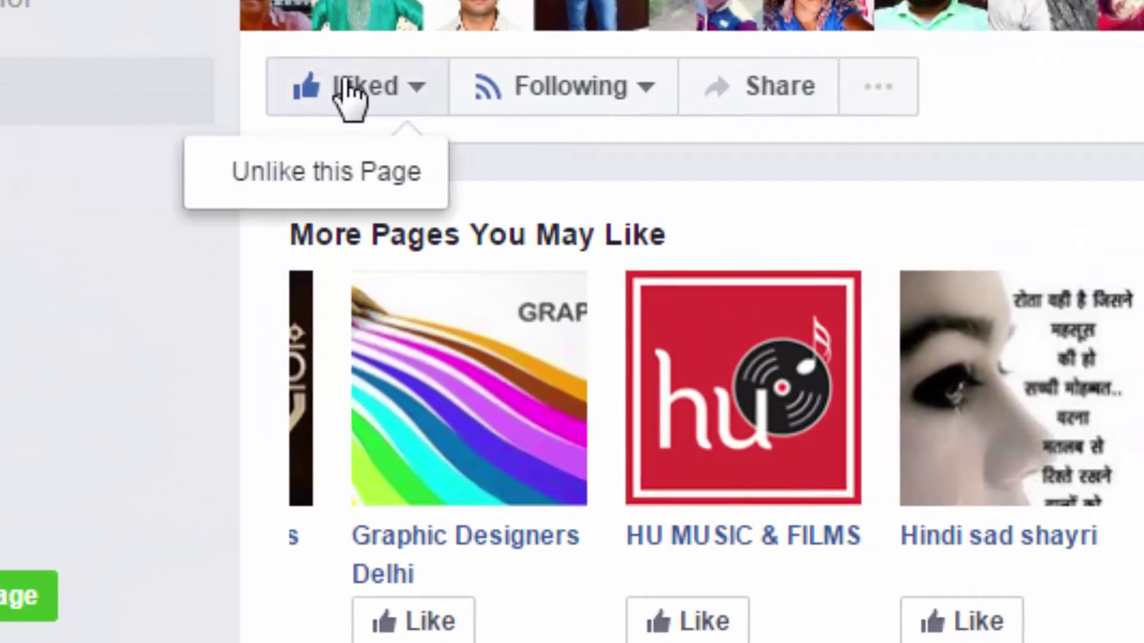
{"action": "left_click", "coordinate": [526, 82]}
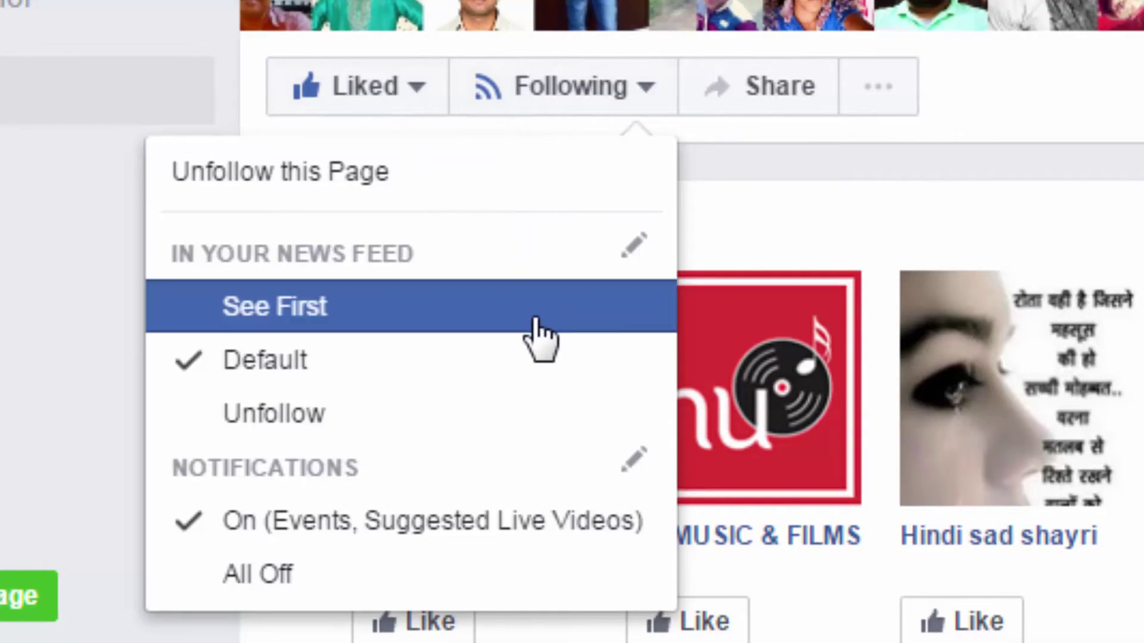
{"action": "left_click", "coordinate": [530, 315]}
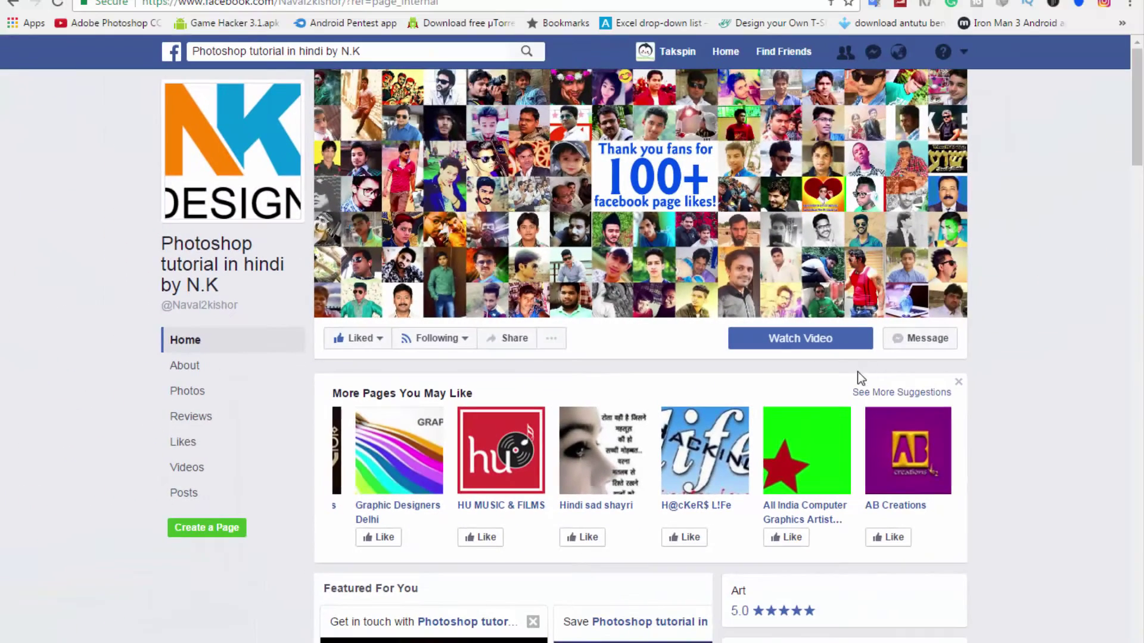